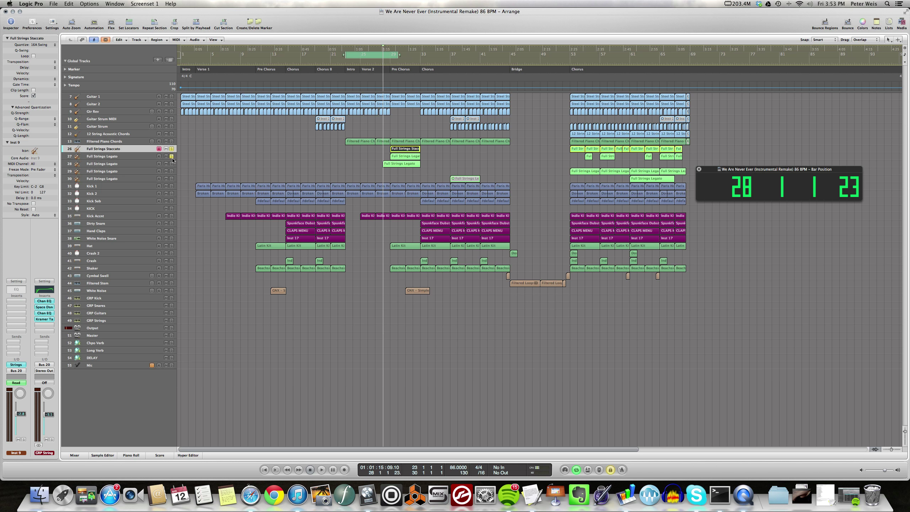
Solo the Full Strings Staccato and Legato tracks and loop bars 29–36.
{"action": "left_click_drag", "start_coordinate": [173, 161], "coordinate": [172, 165]}
{"action": "left_click_drag", "start_coordinate": [384, 59], "coordinate": [413, 60]}
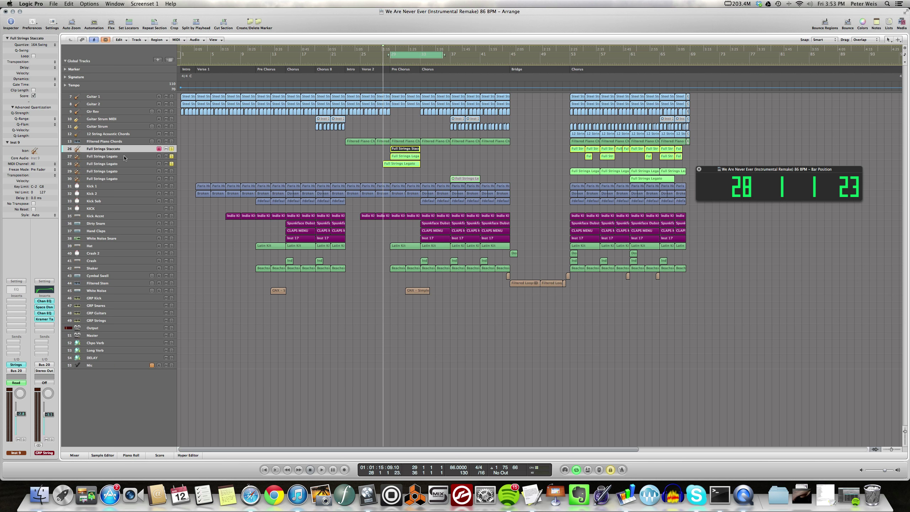
{"action": "left_click", "coordinate": [106, 156]}
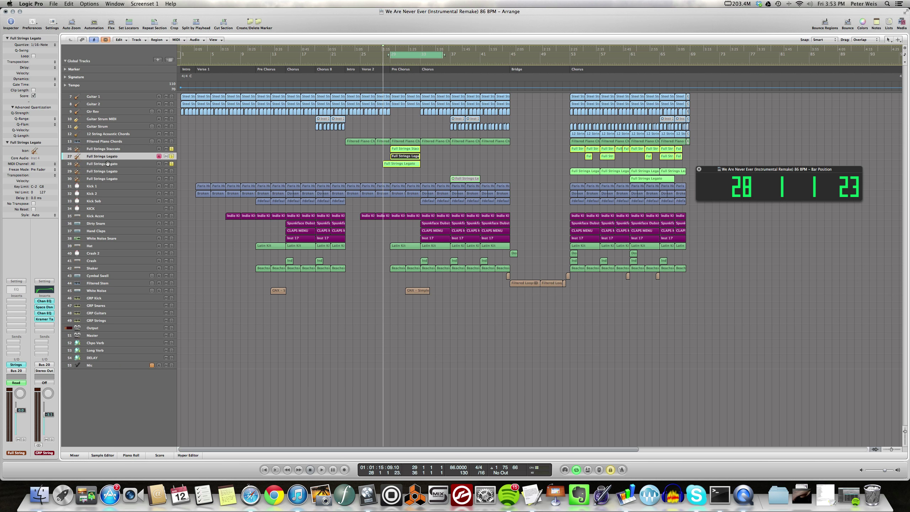
Select Full Strings Staccato, start loop playback, and open its Strings instrument window.
{"action": "left_click", "coordinate": [106, 163]}
{"action": "left_click", "coordinate": [120, 150]}
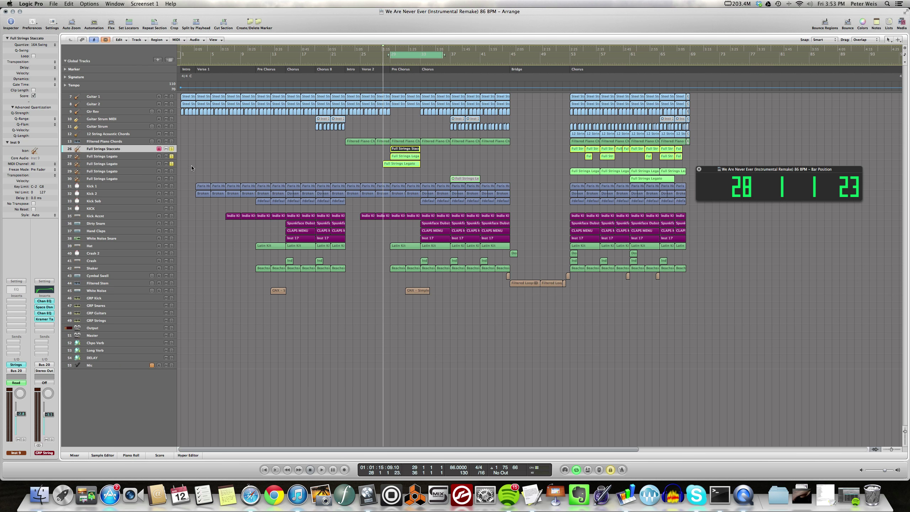
{"action": "key", "text": "space"}
{"action": "left_click", "coordinate": [16, 364]}
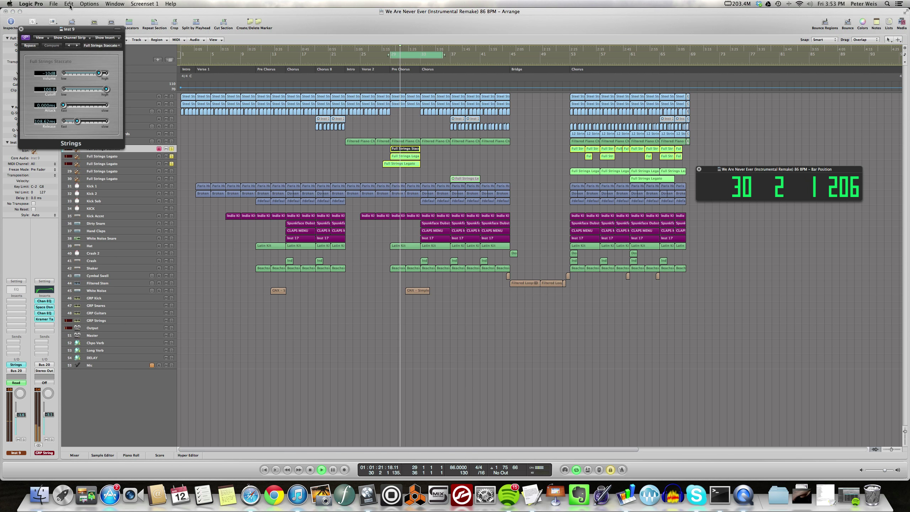
Move the Strings instrument window out of the way and stop playback.
{"action": "left_click_drag", "start_coordinate": [70, 29], "coordinate": [366, 142]}
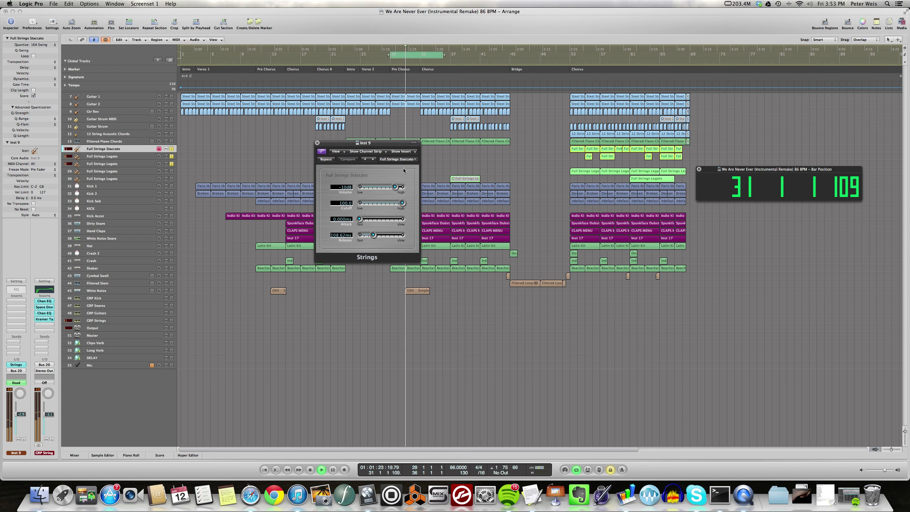
{"action": "left_click_drag", "start_coordinate": [404, 170], "coordinate": [585, 229]}
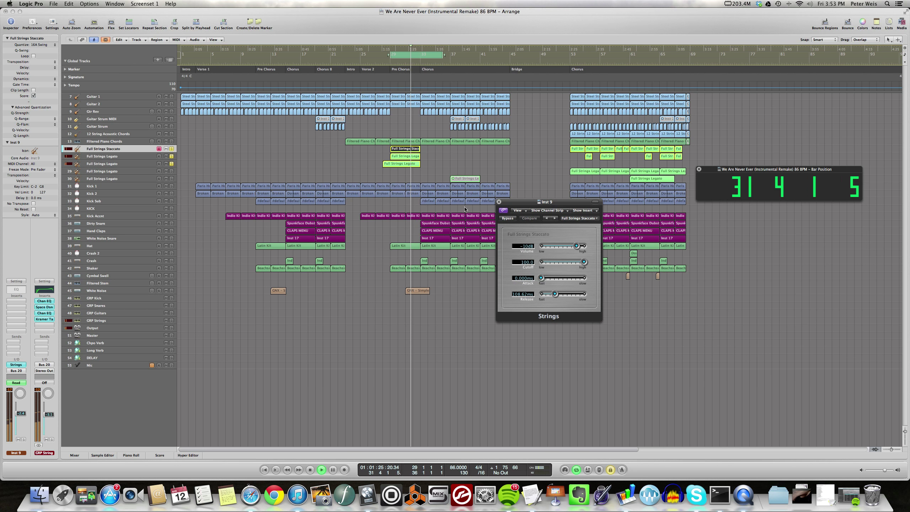
{"action": "key", "text": "space"}
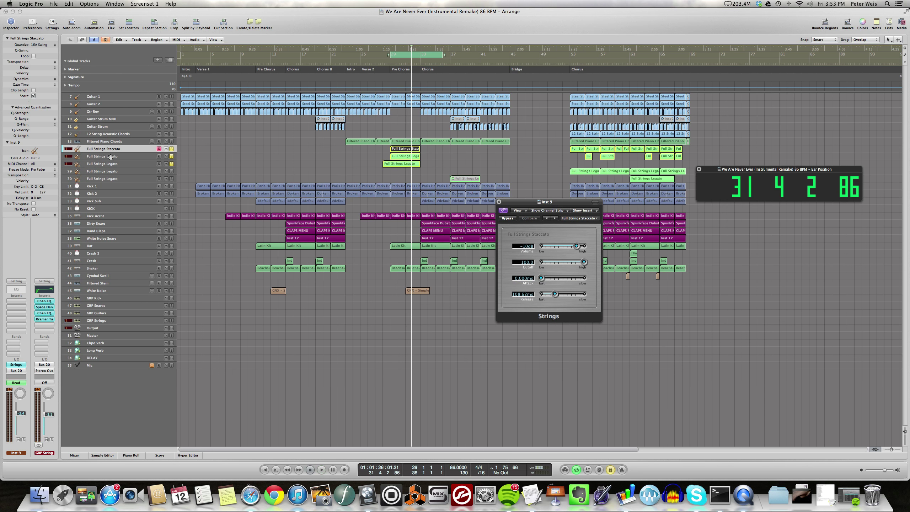
Audition the two Full Strings Legato tracks 27 and 28 from the loop start.
{"action": "left_click", "coordinate": [110, 157]}
{"action": "key", "text": "space"}
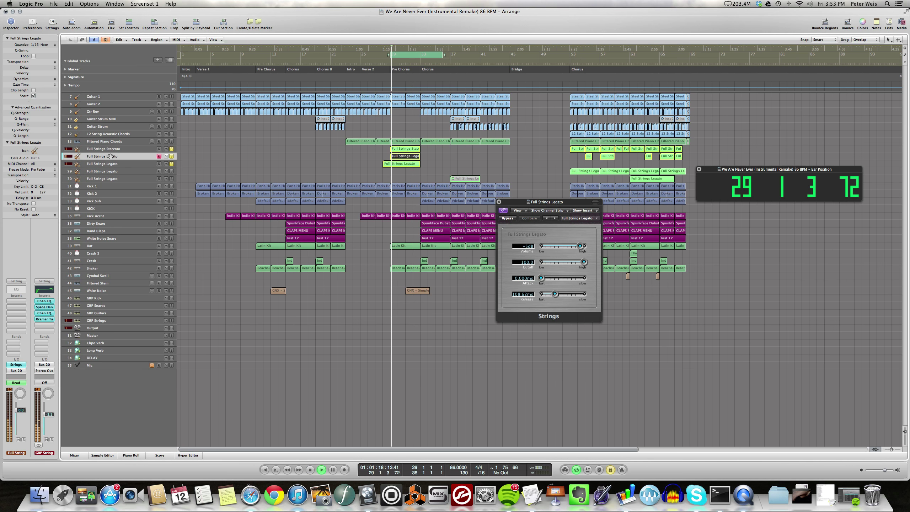
{"action": "key", "text": "space"}
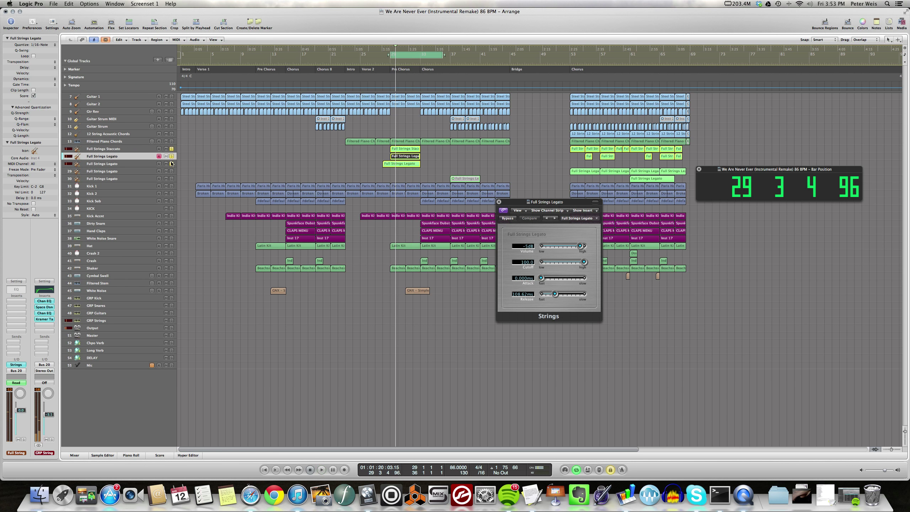
{"action": "left_click", "coordinate": [136, 164]}
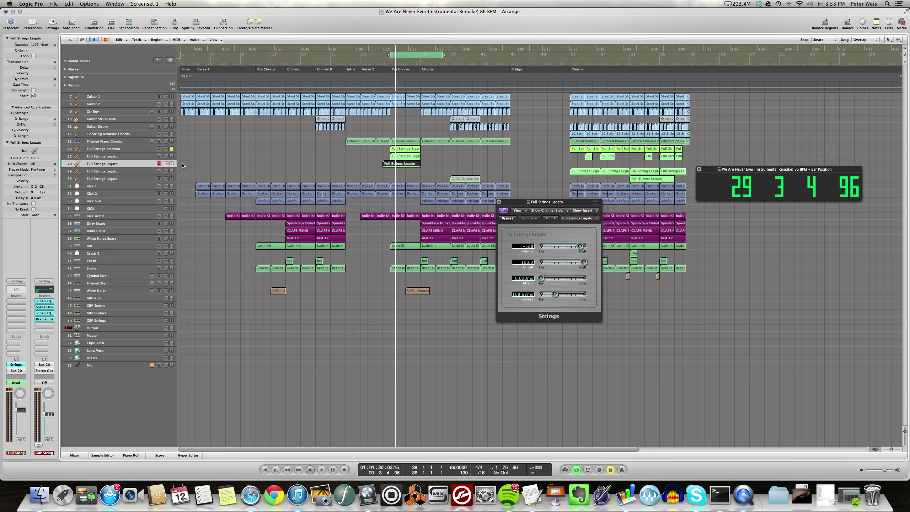
{"action": "key", "text": "space"}
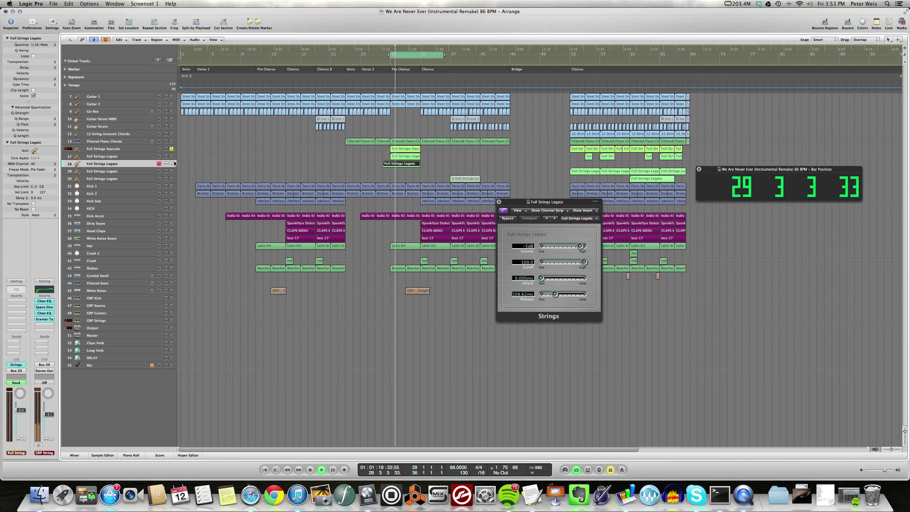
Solo only Full Strings Legato track 27, select track 28, and replay the loop.
{"action": "key", "text": "Up"}
{"action": "key", "text": "Up"}
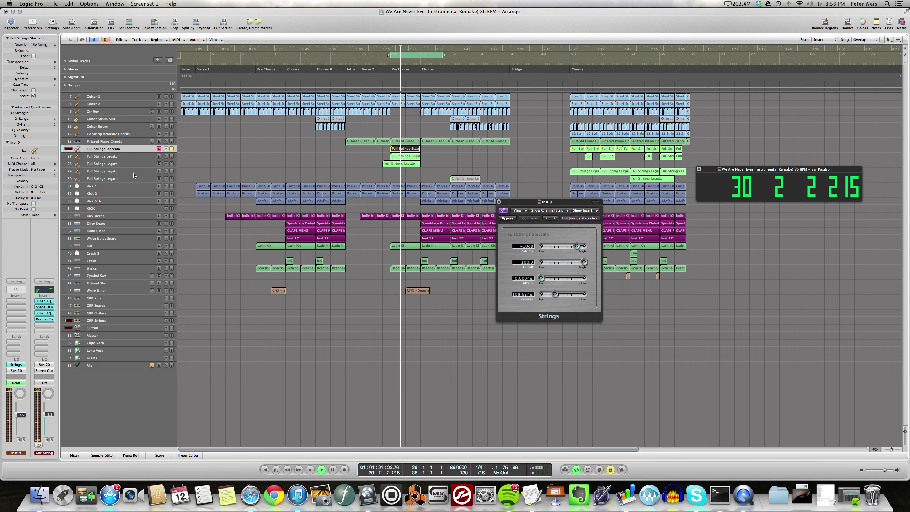
{"action": "left_click", "coordinate": [168, 158]}
{"action": "left_click", "coordinate": [170, 157]}
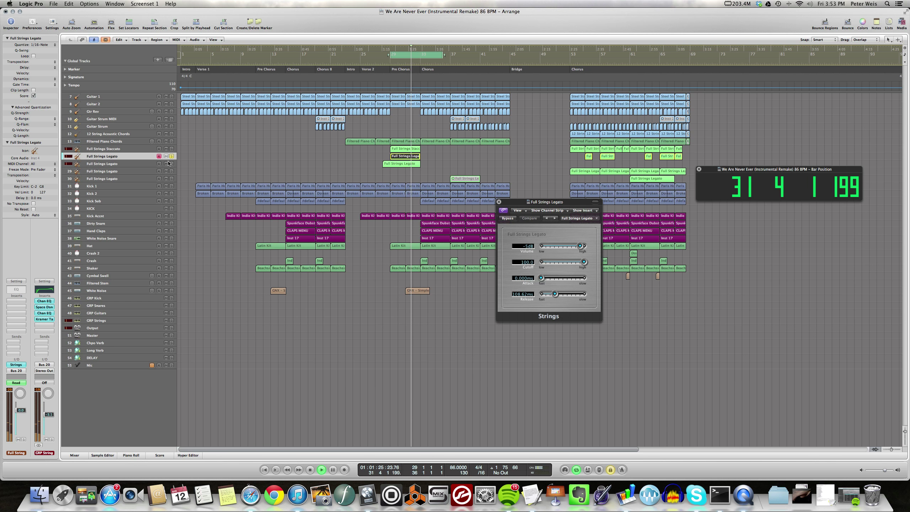
{"action": "left_click", "coordinate": [172, 164]}
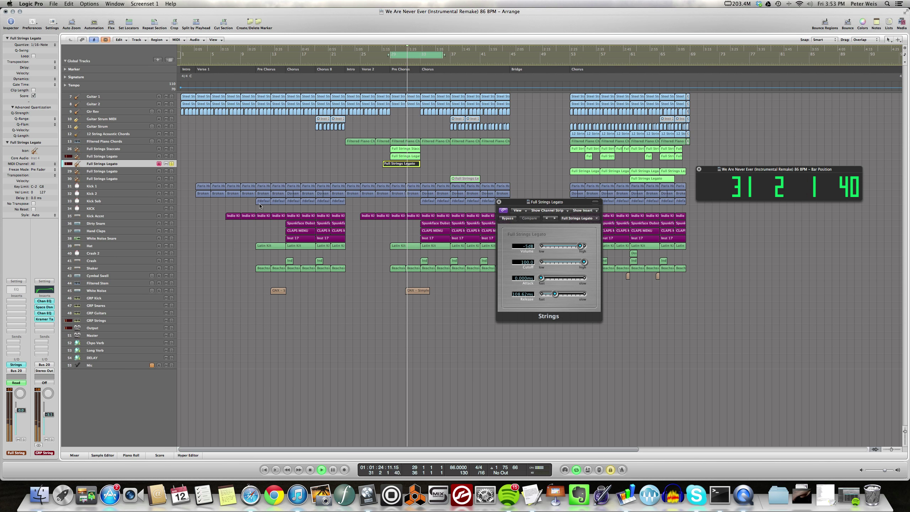
{"action": "key", "text": "space"}
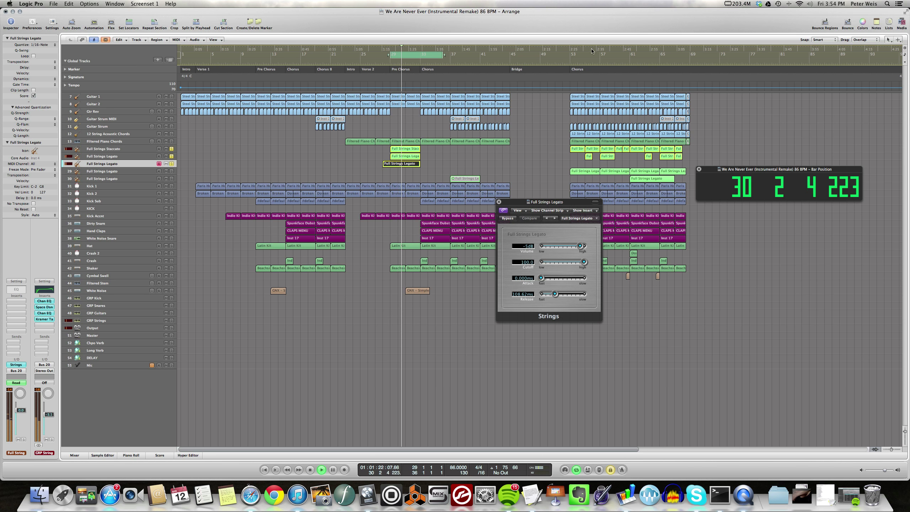
Loop bars 53–69 with tracks 29–30 soloed, play ahead to bar 60, then close and unsolo.
{"action": "left_click_drag", "start_coordinate": [572, 56], "coordinate": [697, 54]}
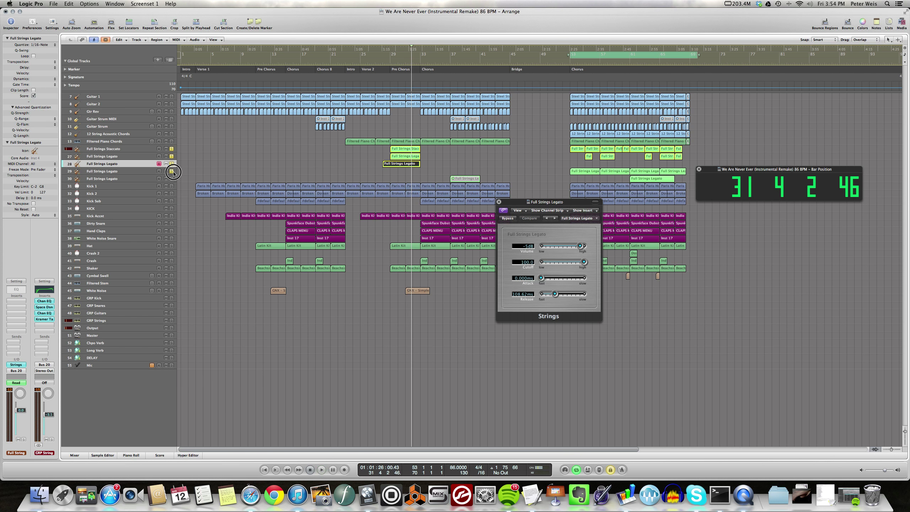
{"action": "left_click_drag", "start_coordinate": [173, 173], "coordinate": [173, 180]}
{"action": "key", "text": "space"}
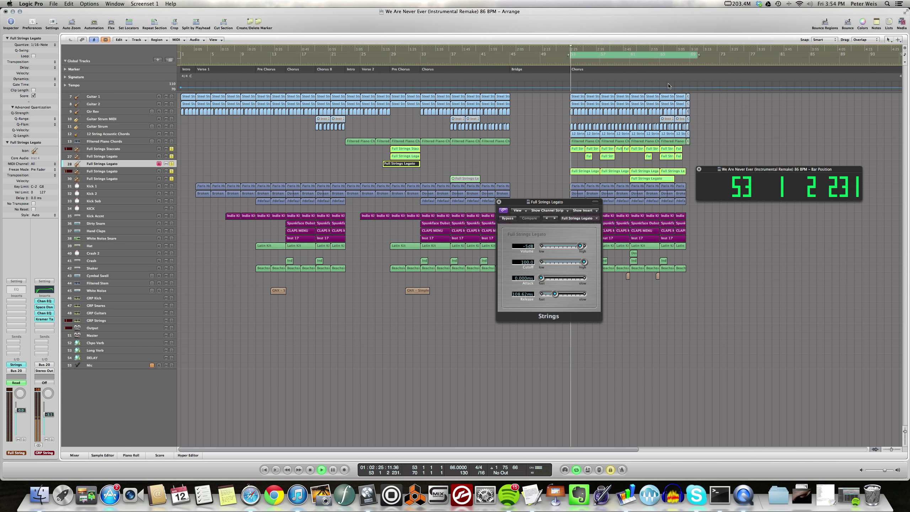
{"action": "left_click", "coordinate": [628, 67]}
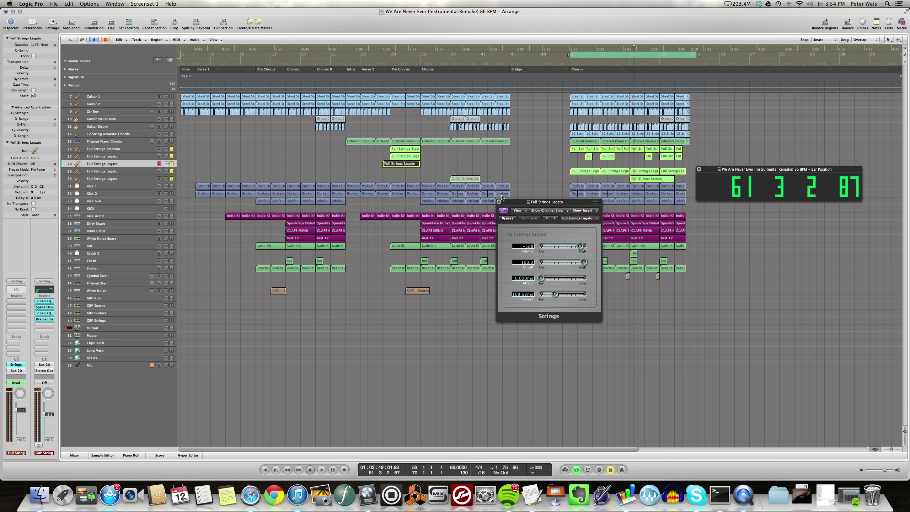
{"action": "left_click", "coordinate": [499, 202]}
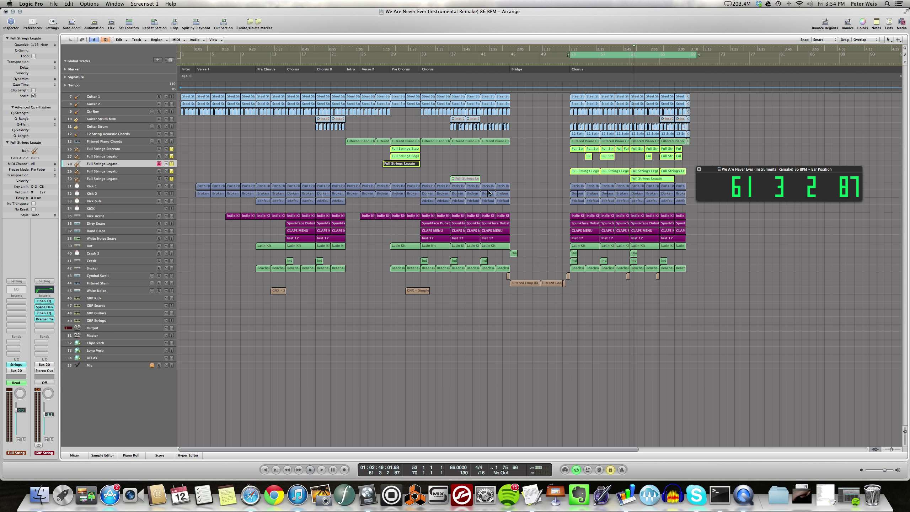
{"action": "left_click_drag", "start_coordinate": [171, 150], "coordinate": [173, 180]}
Solo the Kick 1 track and play a loop over bars 3–9.
{"action": "left_click", "coordinate": [104, 185]}
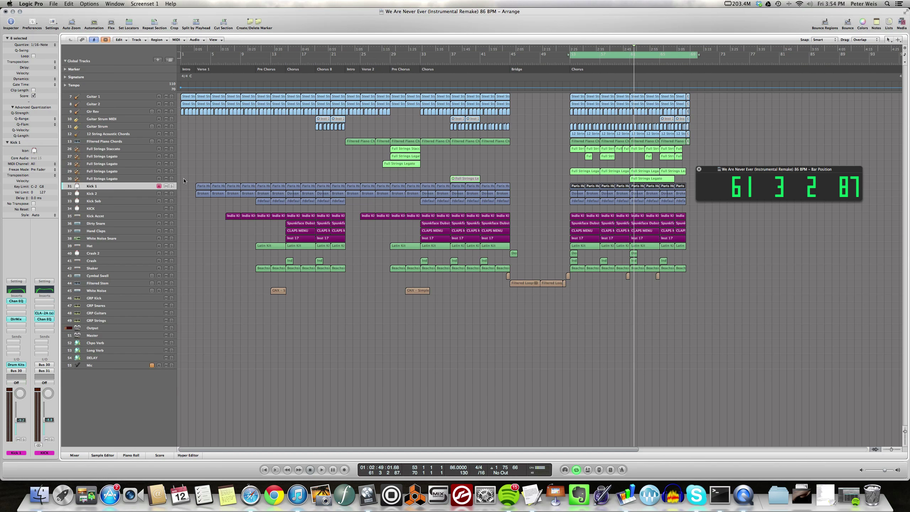
{"action": "left_click", "coordinate": [171, 186]}
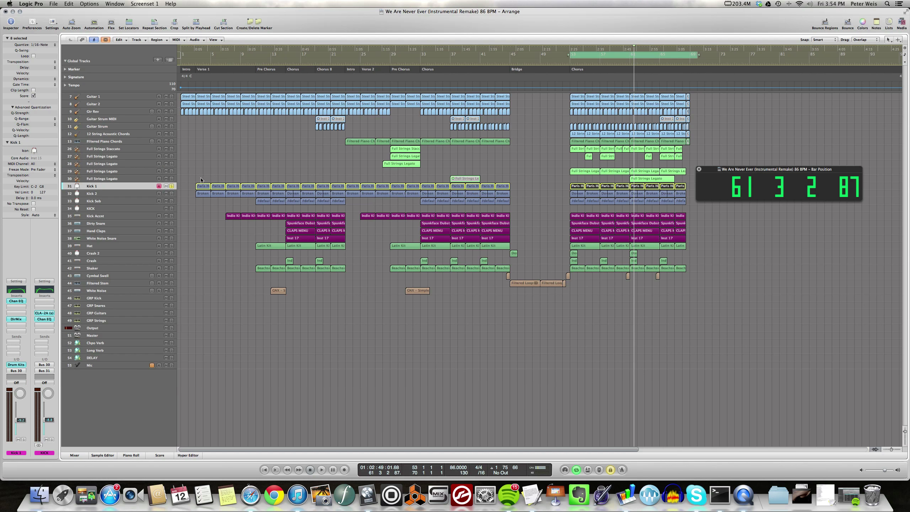
{"action": "left_click_drag", "start_coordinate": [197, 57], "coordinate": [249, 57]}
{"action": "key", "text": "space"}
{"action": "key", "text": "space"}
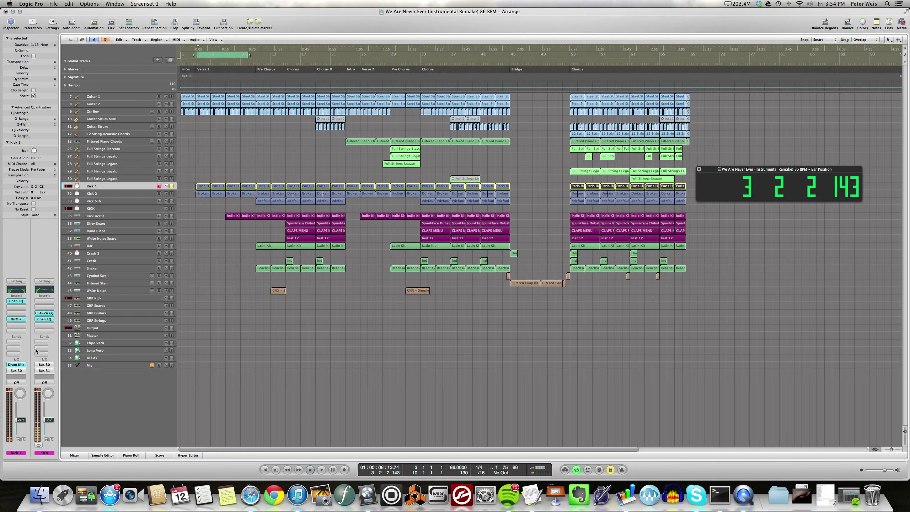
Check Kick 1's Drum Kits instrument, close it, and replay the soloed kick.
{"action": "left_click", "coordinate": [16, 364]}
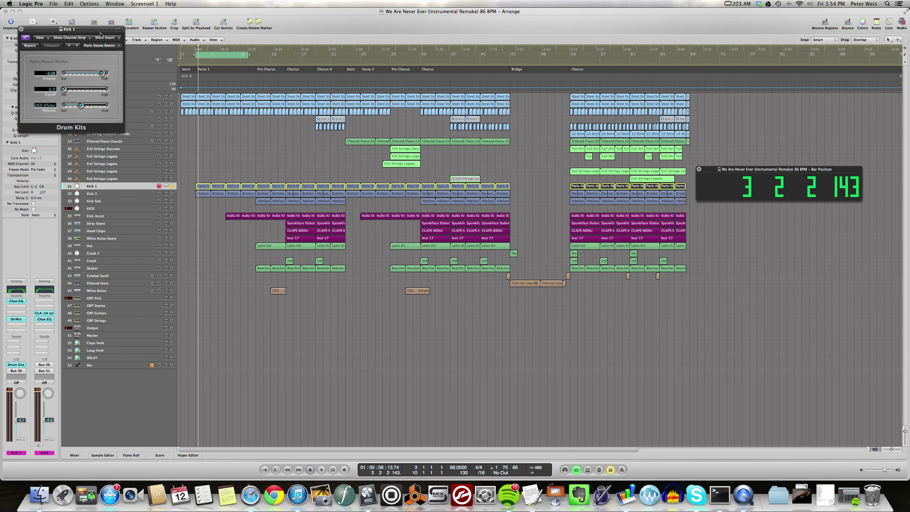
{"action": "left_click_drag", "start_coordinate": [101, 35], "coordinate": [479, 213]}
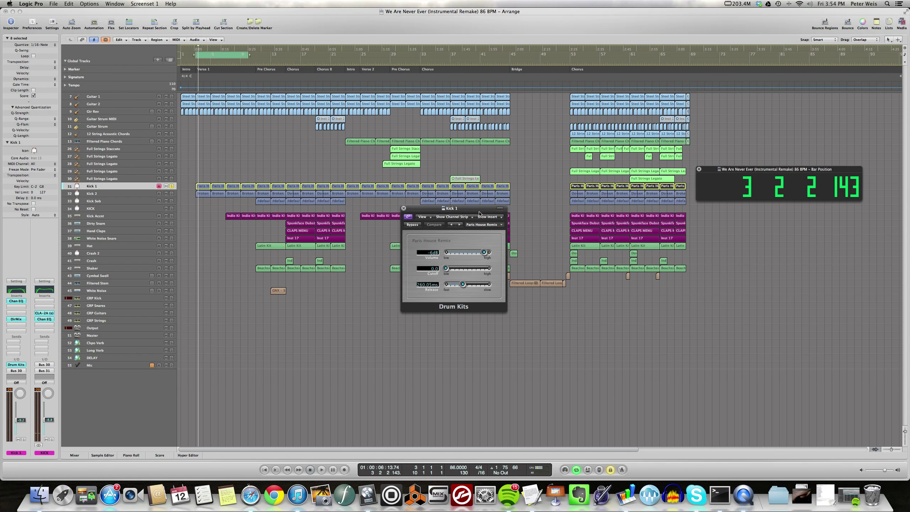
{"action": "left_click", "coordinate": [403, 207]}
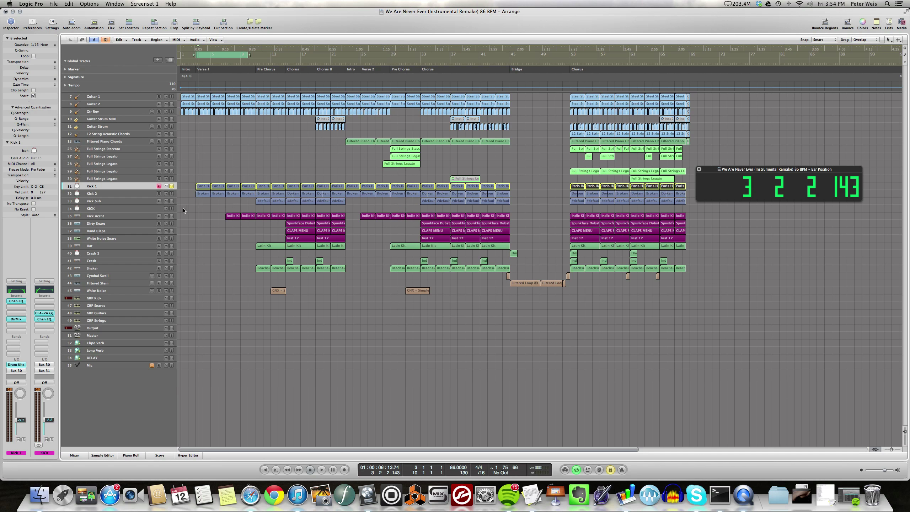
{"action": "key", "text": "space"}
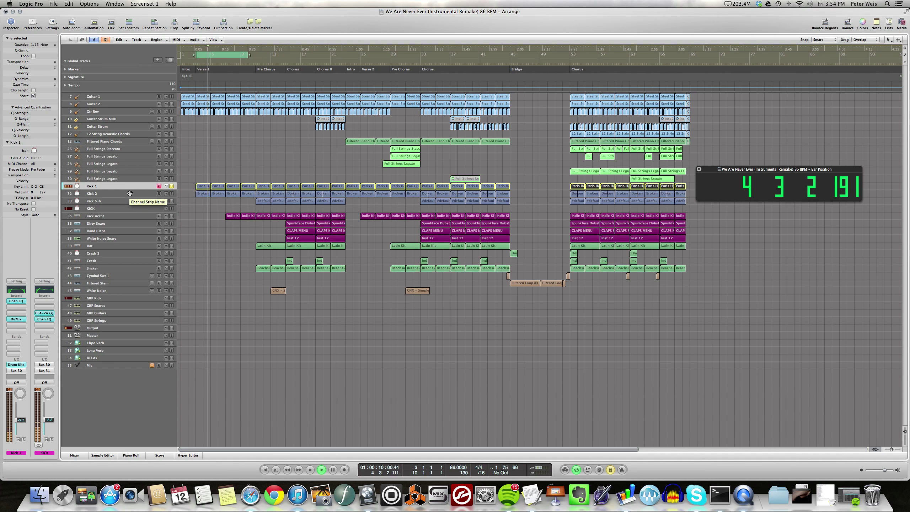
{"action": "left_click", "coordinate": [130, 193]}
Add Kick 2 and Kick Sub to the solo and play the bars 11–16 loop.
{"action": "left_click", "coordinate": [172, 193]}
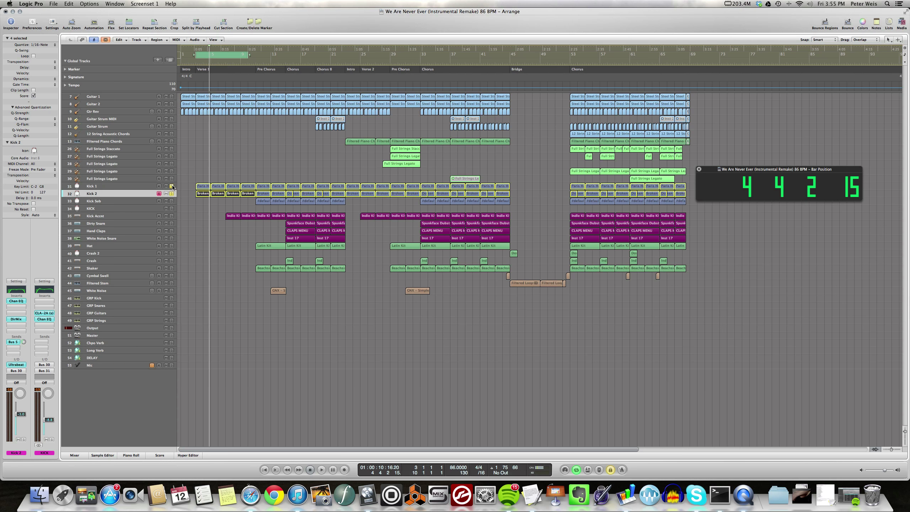
{"action": "left_click", "coordinate": [172, 201]}
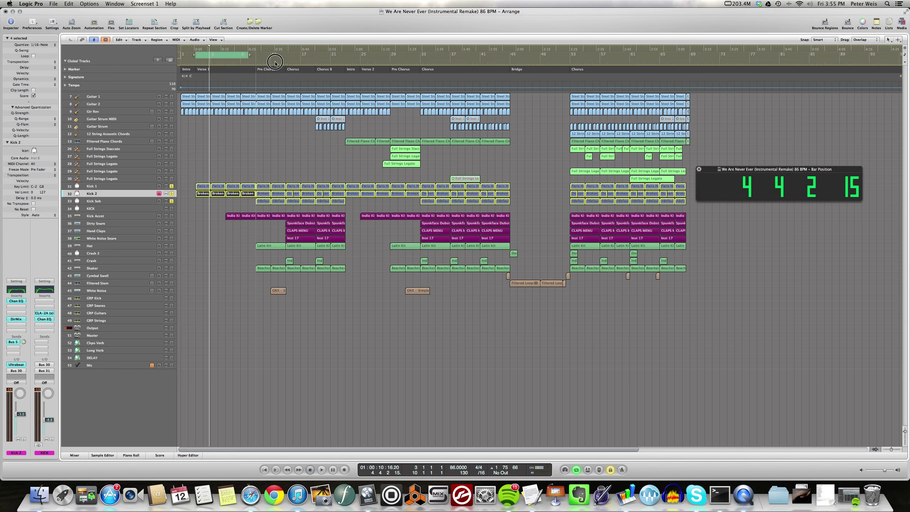
{"action": "left_click_drag", "start_coordinate": [255, 57], "coordinate": [289, 66]}
{"action": "key", "text": "space"}
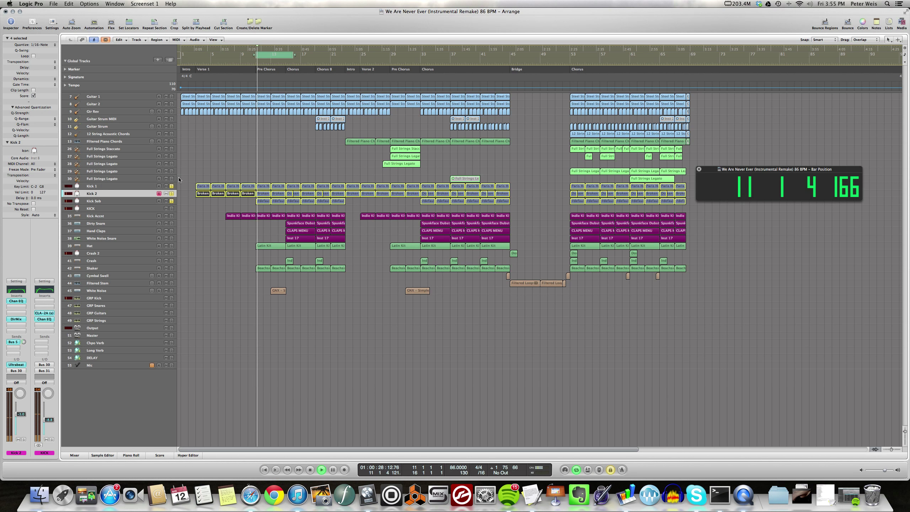
{"action": "left_click", "coordinate": [139, 202]}
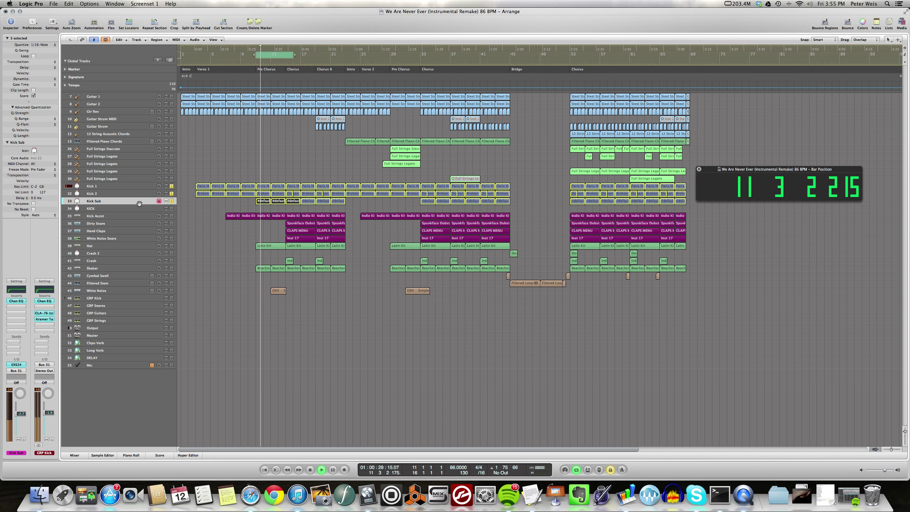
Open Kick Sub's EXS24 sampler, view it during playback from bar 11, then close it.
{"action": "left_click", "coordinate": [17, 365]}
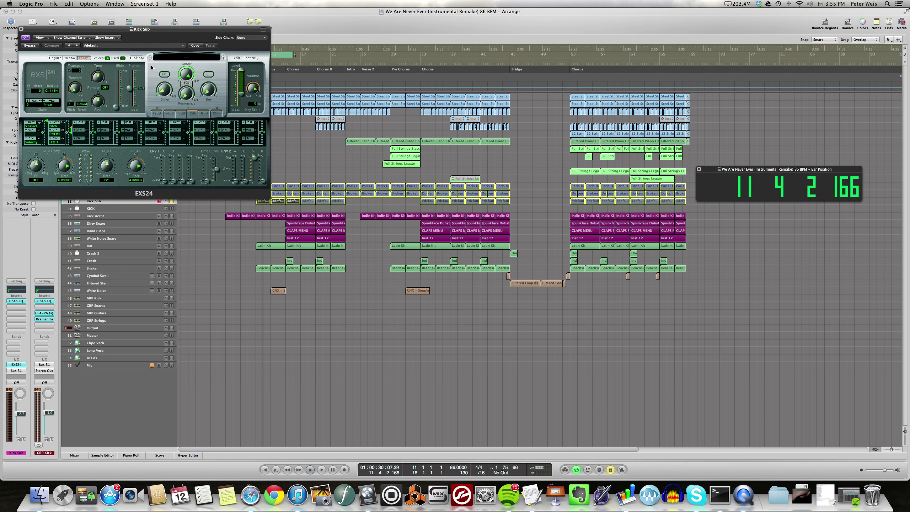
{"action": "left_click_drag", "start_coordinate": [138, 29], "coordinate": [487, 174]}
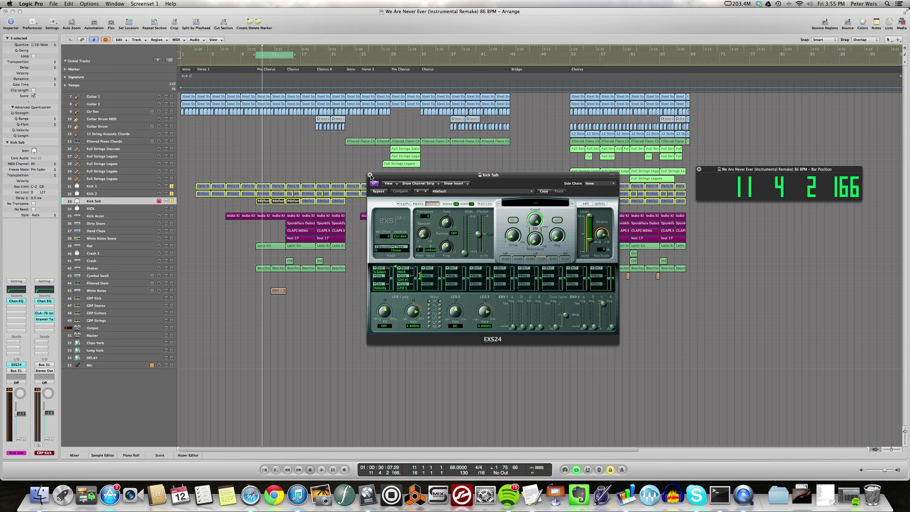
{"action": "key", "text": "space"}
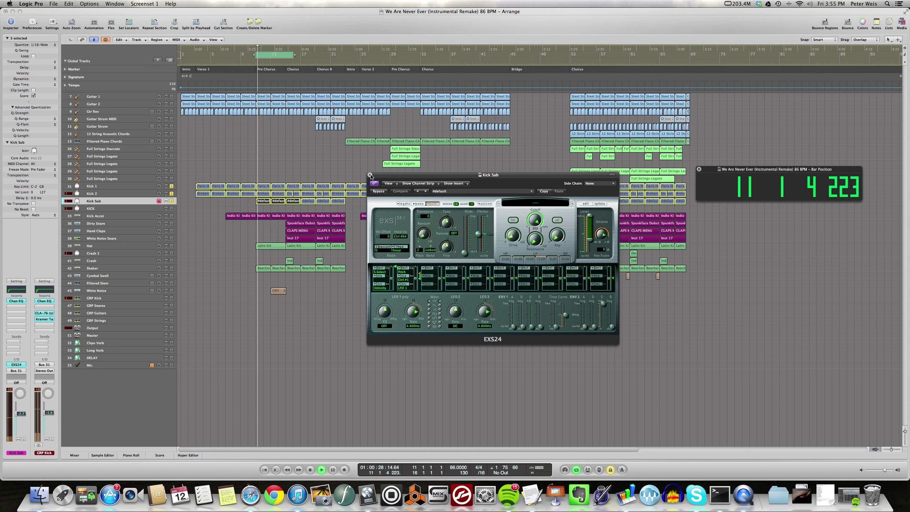
{"action": "left_click", "coordinate": [370, 175]}
Solo Kick Accnt alone, unsoloing Kick Sub, Kick 2 and Kick 1, and replay.
{"action": "left_click", "coordinate": [114, 214]}
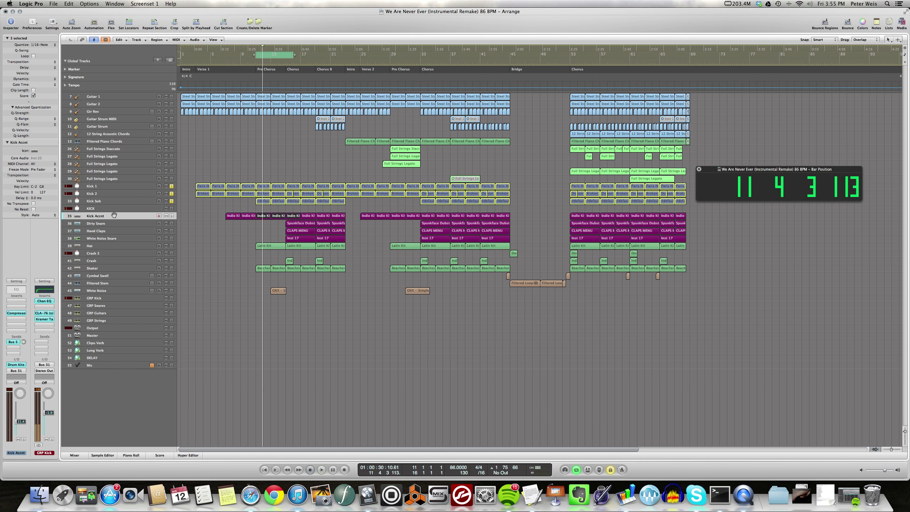
{"action": "left_click", "coordinate": [171, 216]}
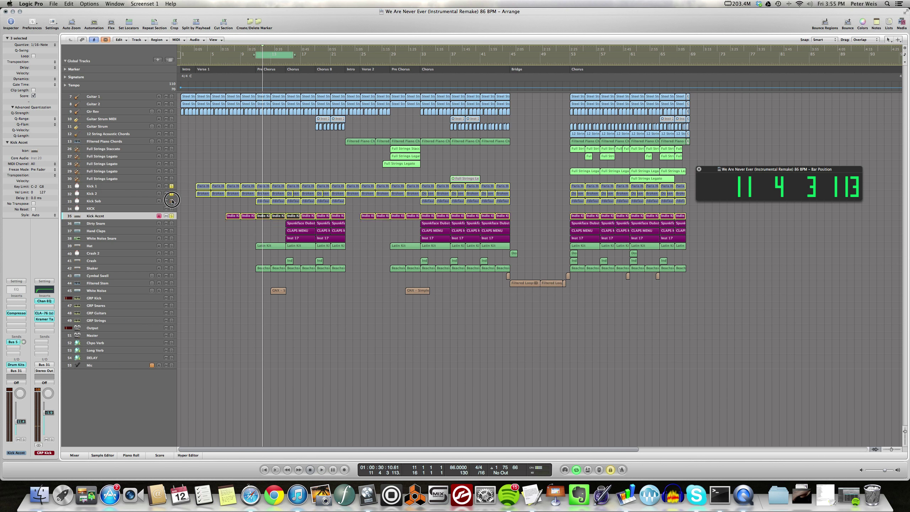
{"action": "left_click", "coordinate": [171, 201]}
{"action": "left_click", "coordinate": [172, 193]}
{"action": "left_click", "coordinate": [172, 185]}
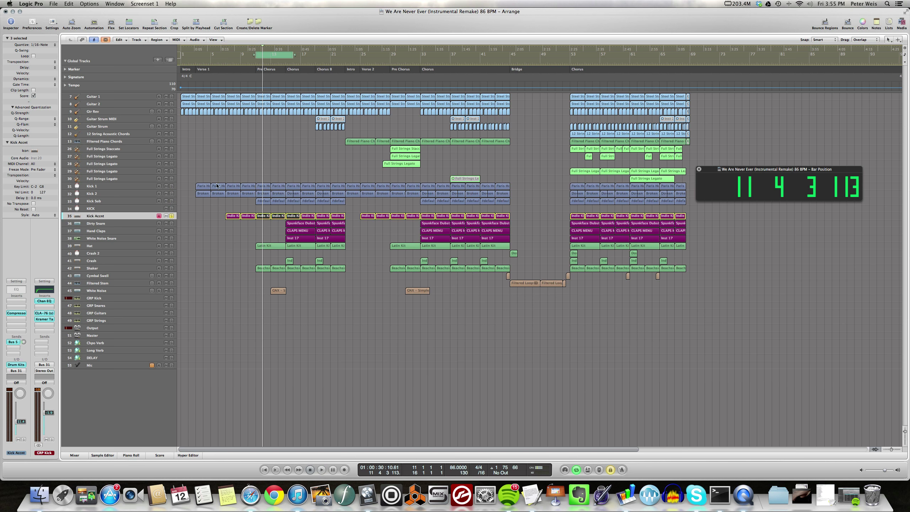
{"action": "key", "text": "space"}
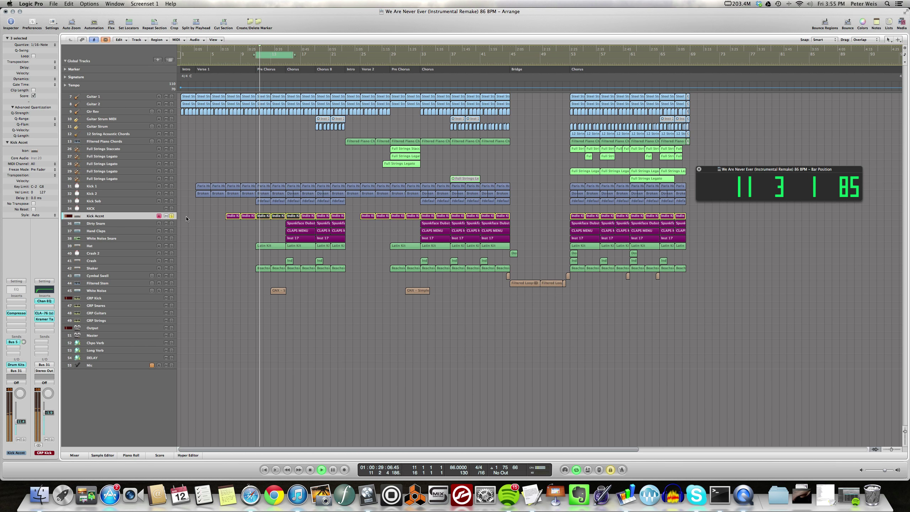
Re-solo Kick Sub, Kick 2 and Kick 1 alongside Kick Accnt and audition from bar 11.
{"action": "key", "text": "space"}
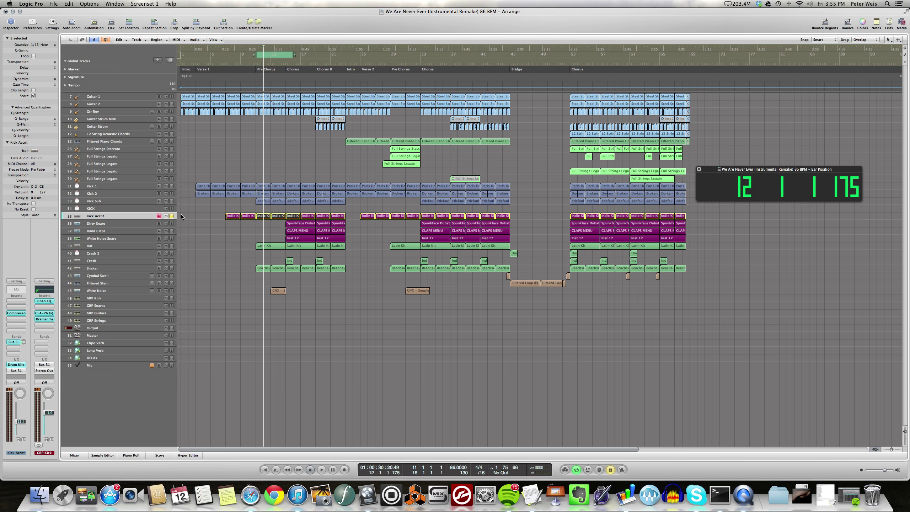
{"action": "key", "text": "space"}
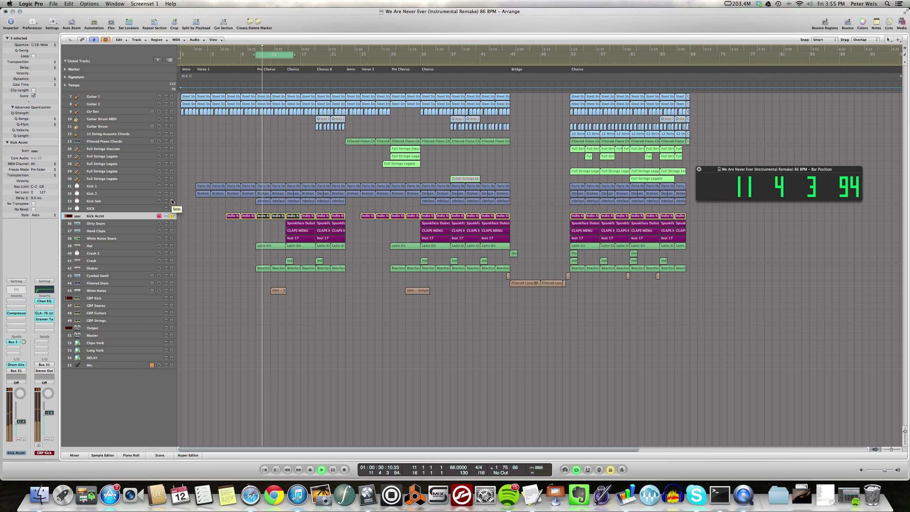
{"action": "left_click", "coordinate": [172, 200]}
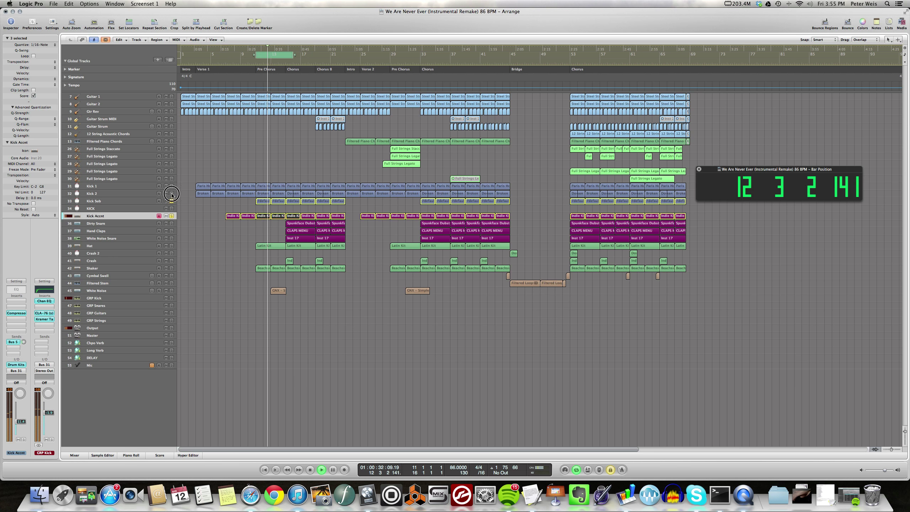
{"action": "left_click", "coordinate": [172, 193]}
{"action": "left_click", "coordinate": [172, 186]}
{"action": "key", "text": "space"}
{"action": "key", "text": "space"}
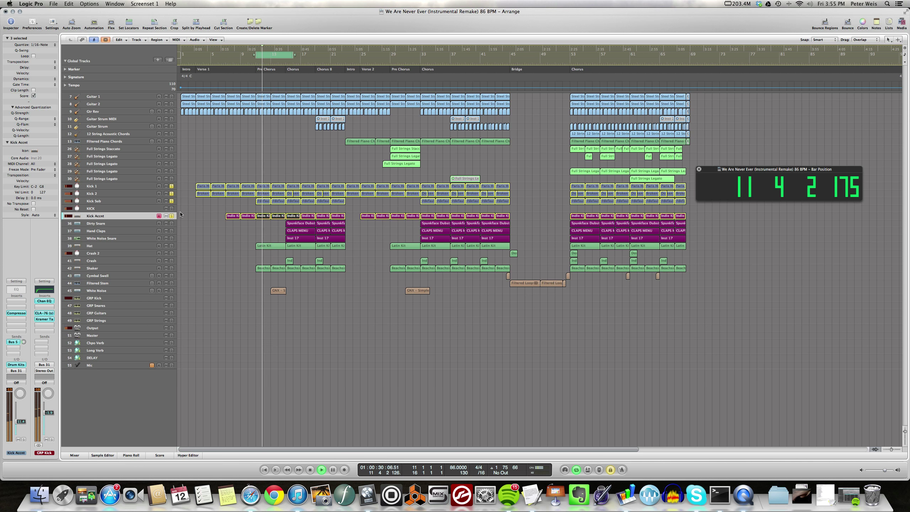
{"action": "key", "text": "space"}
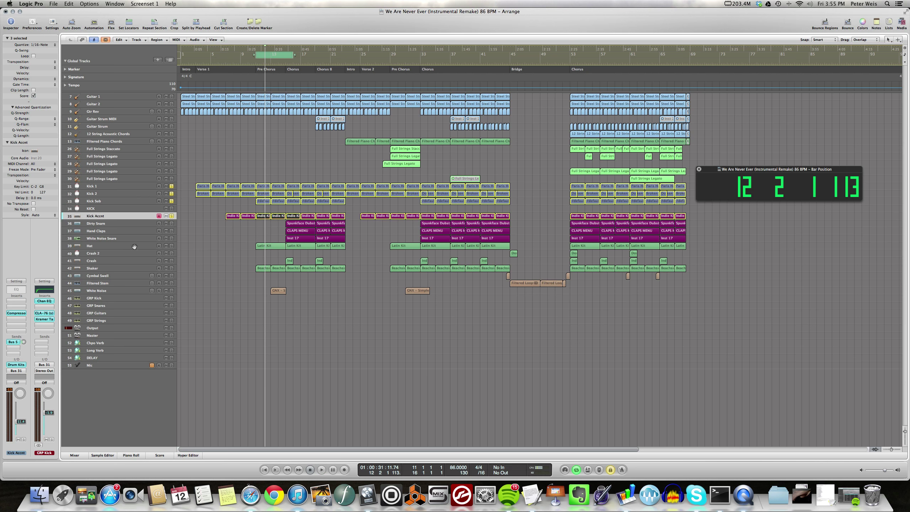
Solo the Hat track, play it, and unsolo Kick Accnt, Kick Sub, Kick 2 and Kick 1.
{"action": "left_click", "coordinate": [121, 246]}
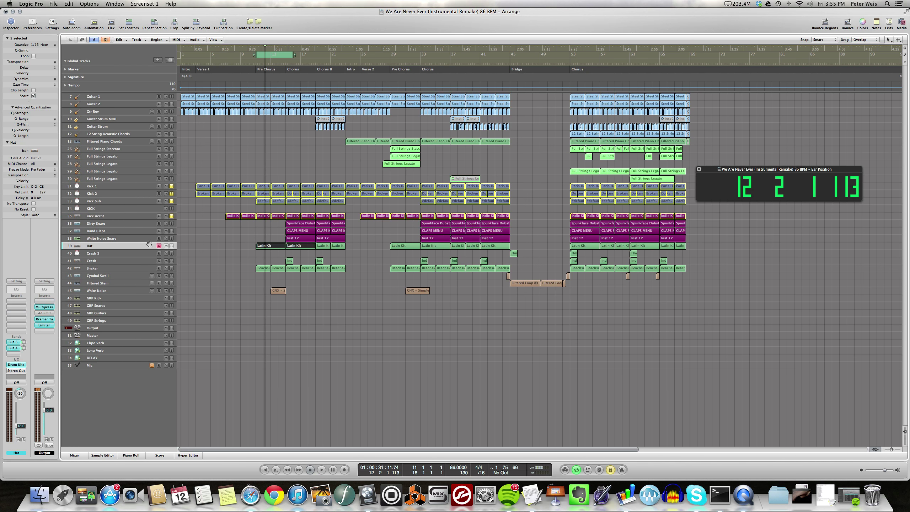
{"action": "left_click", "coordinate": [172, 246]}
{"action": "key", "text": "space"}
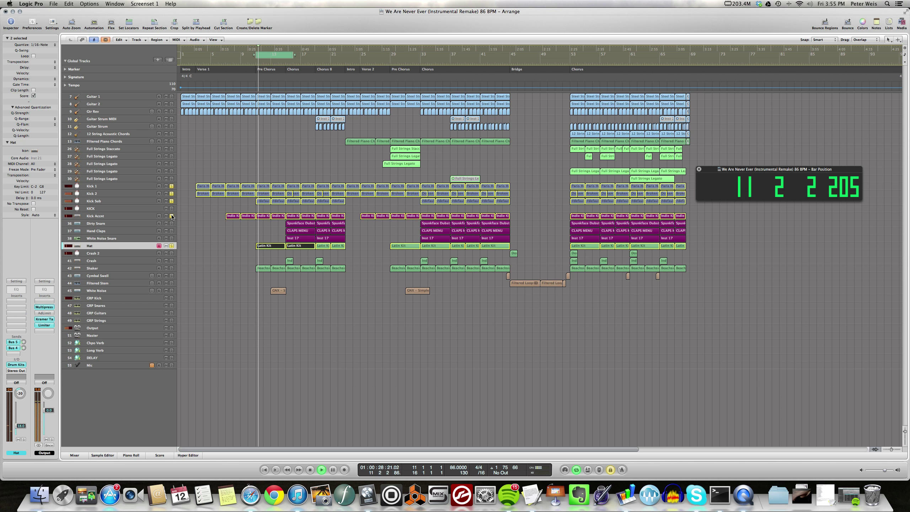
{"action": "left_click", "coordinate": [172, 216]}
{"action": "left_click", "coordinate": [172, 201]}
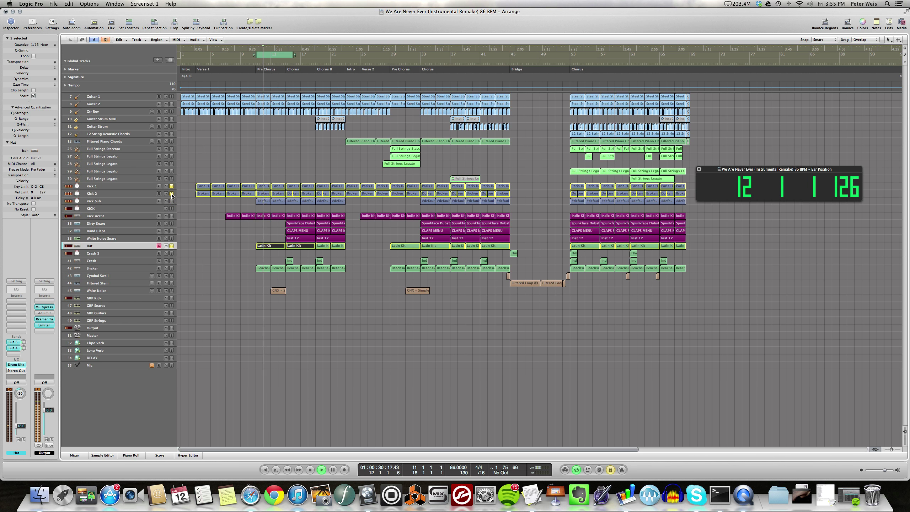
{"action": "left_click", "coordinate": [172, 193]}
{"action": "left_click", "coordinate": [172, 186]}
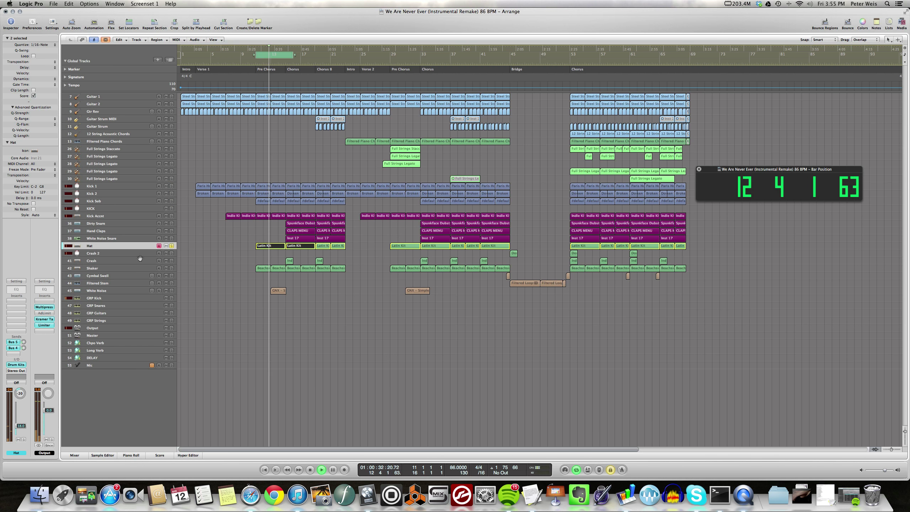
Briefly inspect the Hat track's Latin Kit Drum Kits window, then close it.
{"action": "left_click", "coordinate": [12, 365]}
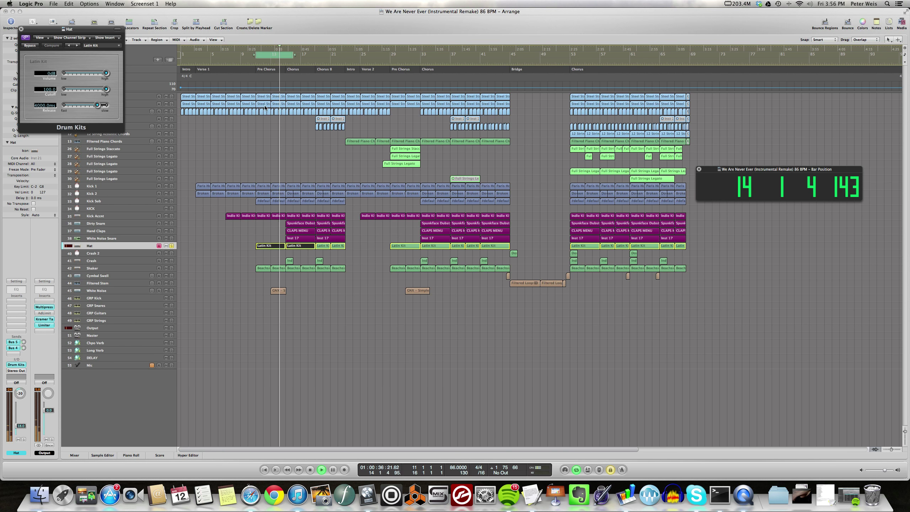
{"action": "left_click_drag", "start_coordinate": [28, 35], "coordinate": [384, 204]}
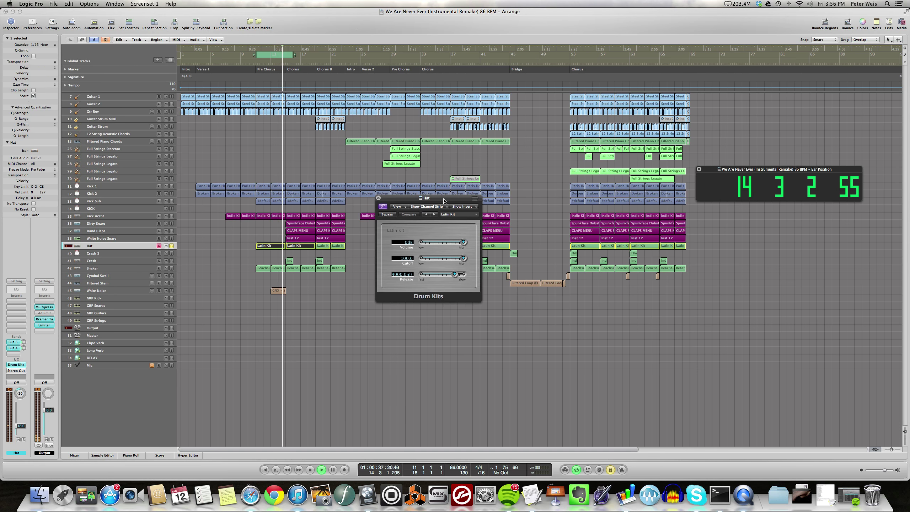
{"action": "left_click", "coordinate": [378, 197]}
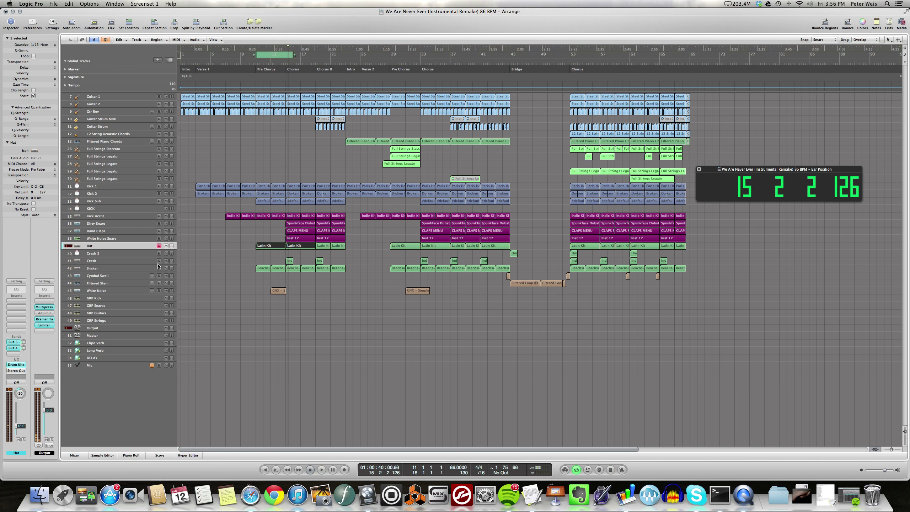
Solo the Crash track and play a loop over bars 15–17.
{"action": "left_click", "coordinate": [145, 260]}
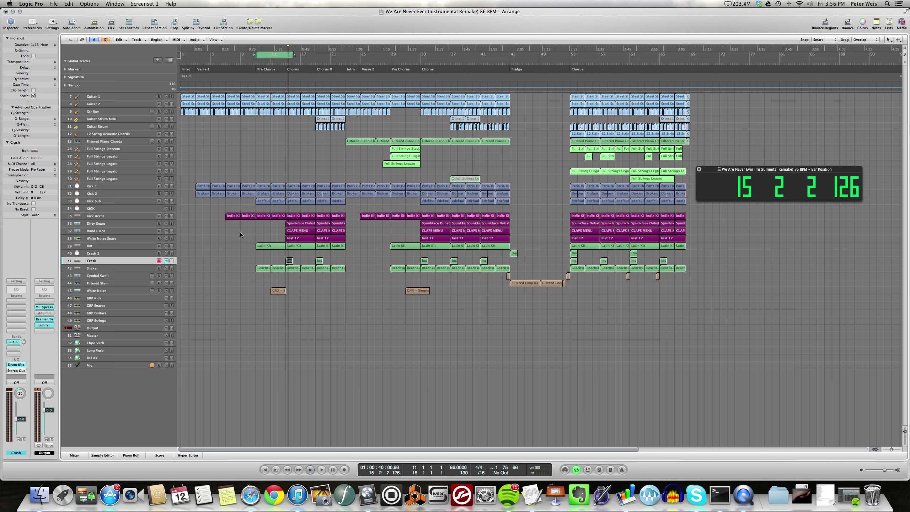
{"action": "left_click", "coordinate": [172, 261]}
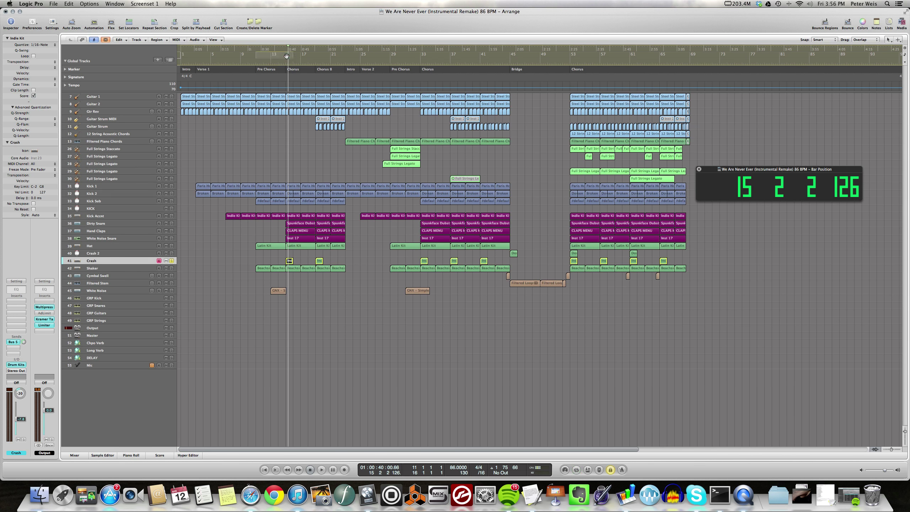
{"action": "mouse_move", "coordinate": [286, 57]}
{"action": "left_mouse_down"}
{"action": "mouse_move", "coordinate": [387, 57]}
{"action": "mouse_move", "coordinate": [298, 58]}
{"action": "left_mouse_up"}
{"action": "key", "text": "space"}
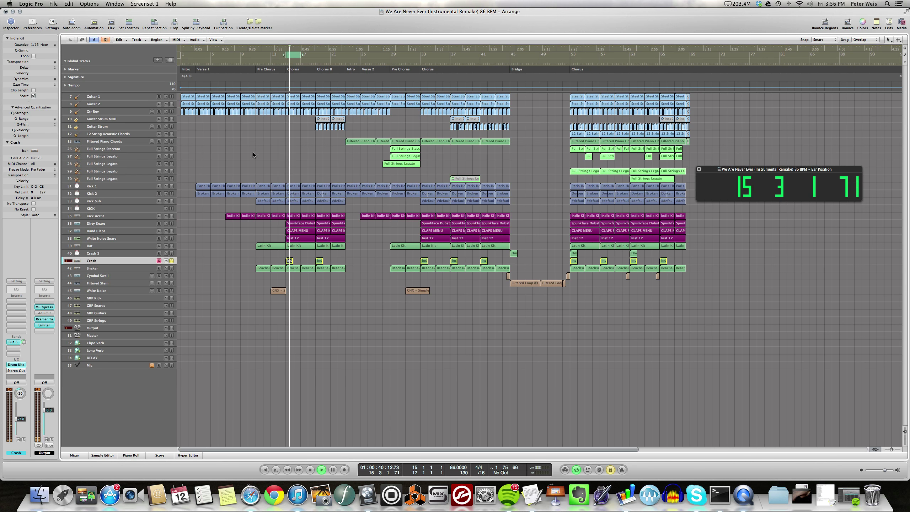
Audition the Shaker track solo instead of Crash, then stop and unsolo it.
{"action": "left_click", "coordinate": [109, 268]}
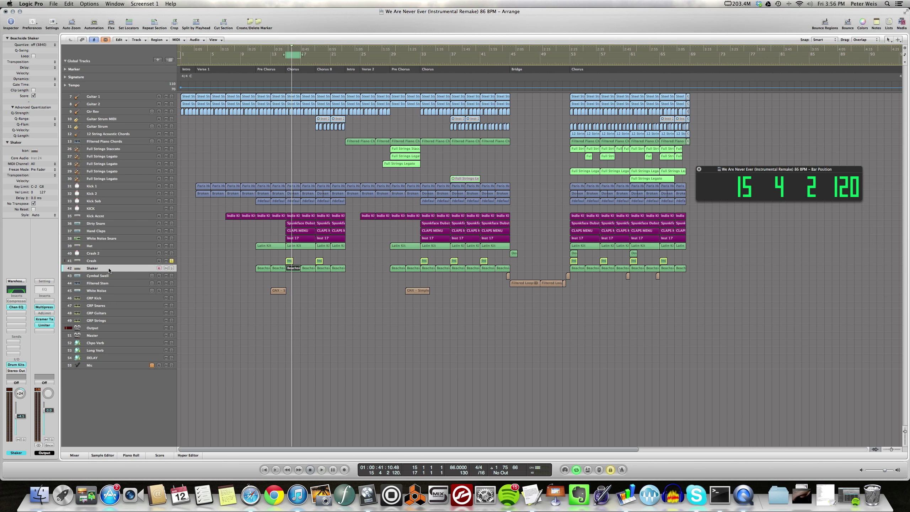
{"action": "left_click", "coordinate": [171, 268]}
{"action": "left_click", "coordinate": [171, 260]}
{"action": "key", "text": "space"}
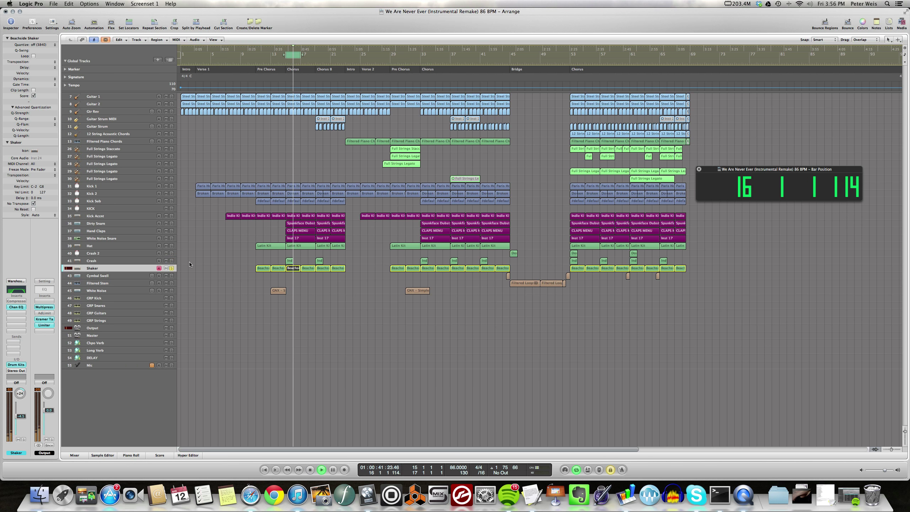
{"action": "key", "text": "space"}
{"action": "left_click", "coordinate": [171, 267]}
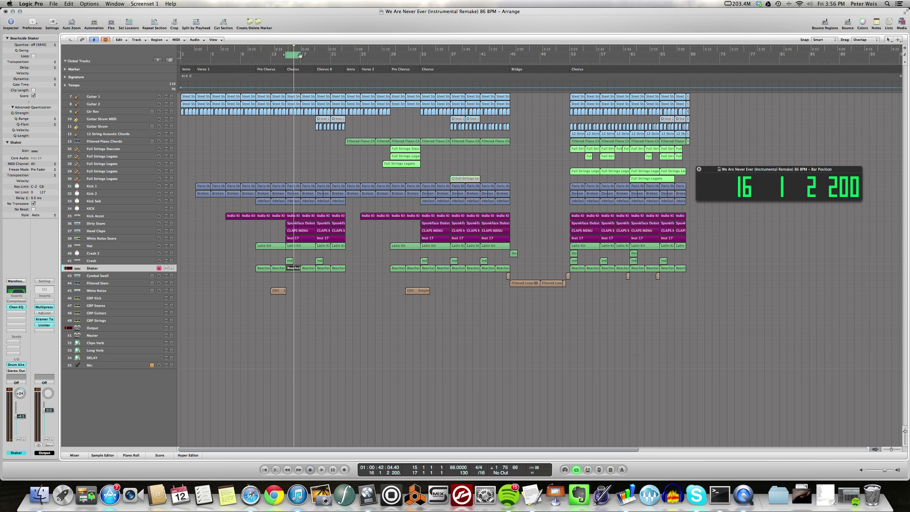
Extend the loop to end at bar 23 and play with Kick Accnt and Dirty Snare soloed.
{"action": "left_click_drag", "start_coordinate": [299, 54], "coordinate": [345, 57]}
{"action": "key", "text": "space"}
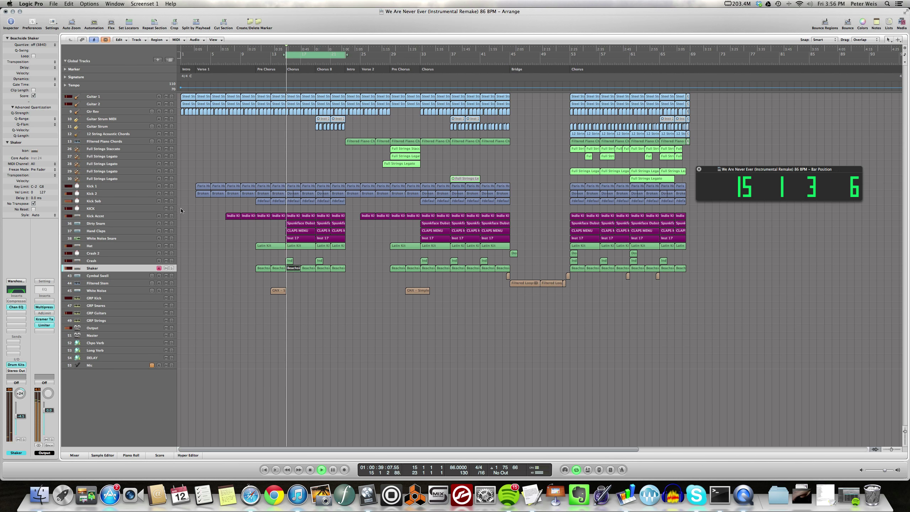
{"action": "left_click", "coordinate": [172, 216]}
{"action": "left_click", "coordinate": [172, 223]}
Take Kick Accnt out of solo and play Dirty Snare alone from bar 15.
{"action": "key", "text": "space"}
{"action": "key", "text": "space"}
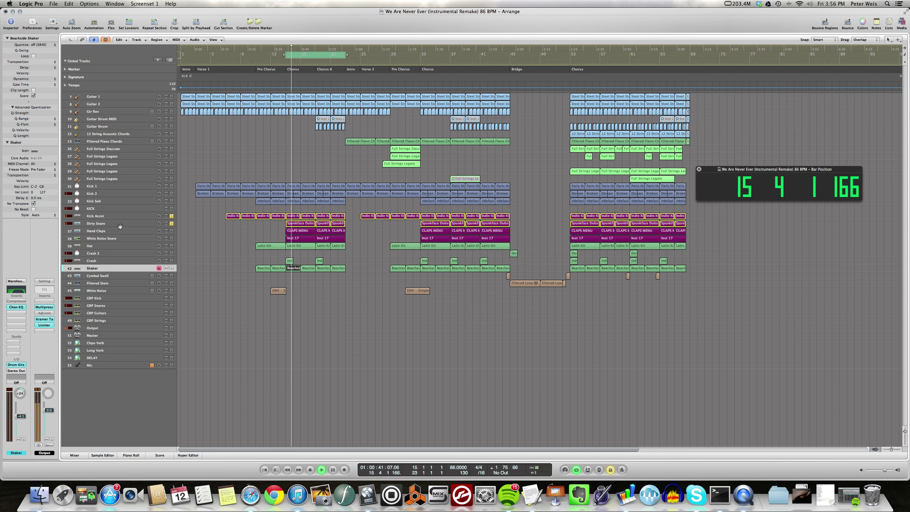
{"action": "left_click", "coordinate": [172, 216]}
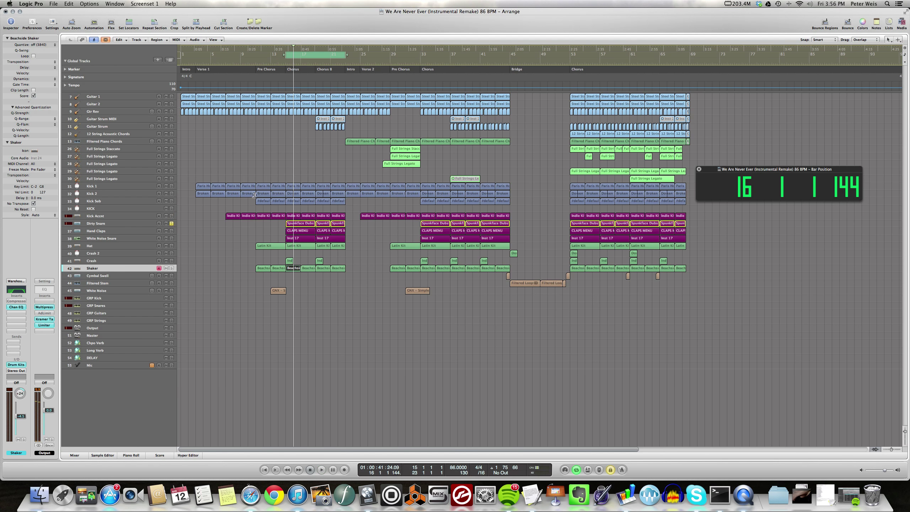
{"action": "key", "text": "space"}
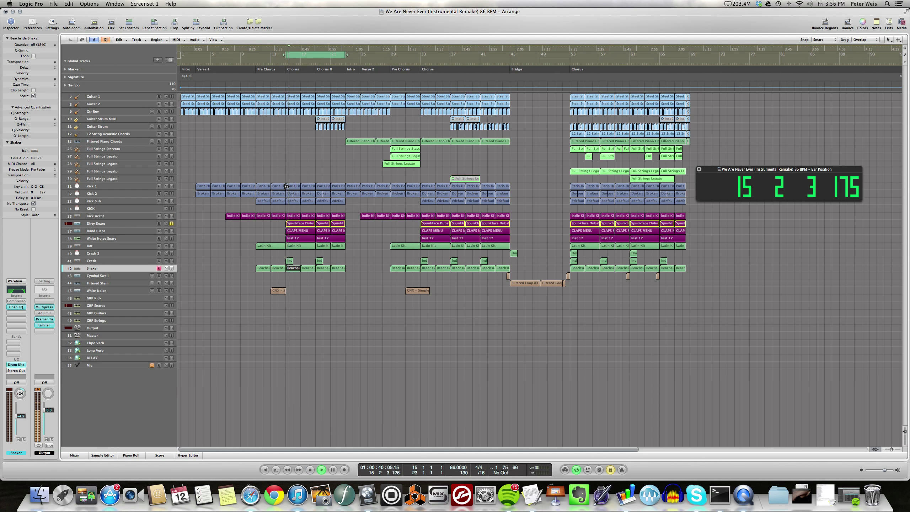
{"action": "key", "text": "space"}
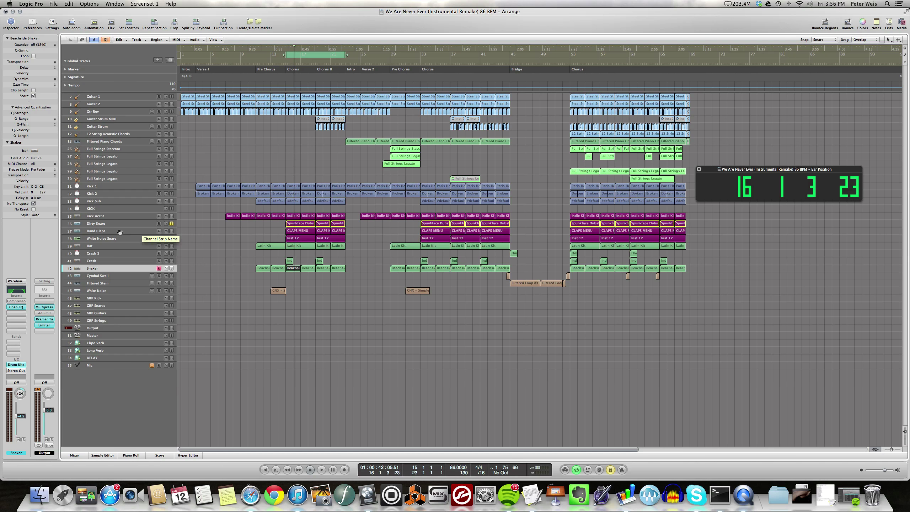
{"action": "left_click", "coordinate": [122, 232]}
Solo Hand Claps in place of Dirty Snare and play from bar 15.
{"action": "left_click", "coordinate": [171, 231]}
{"action": "left_click", "coordinate": [171, 223]}
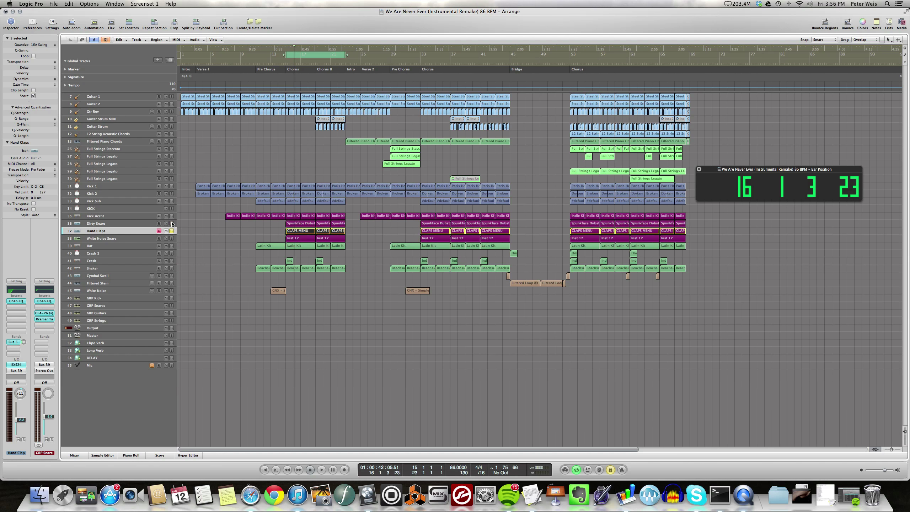
{"action": "key", "text": "space"}
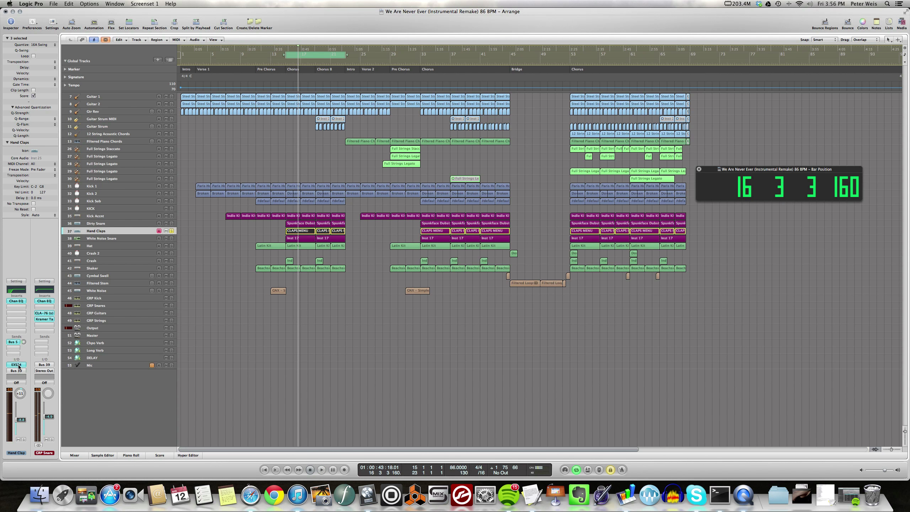
Move the solo from Hand Claps to the White Noise Snare track.
{"action": "left_click", "coordinate": [117, 238]}
{"action": "left_click", "coordinate": [172, 238]}
{"action": "left_click", "coordinate": [172, 231]}
Solo Hand Claps and Dirty Snare and play the loop from bar 15.
{"action": "key", "text": "space"}
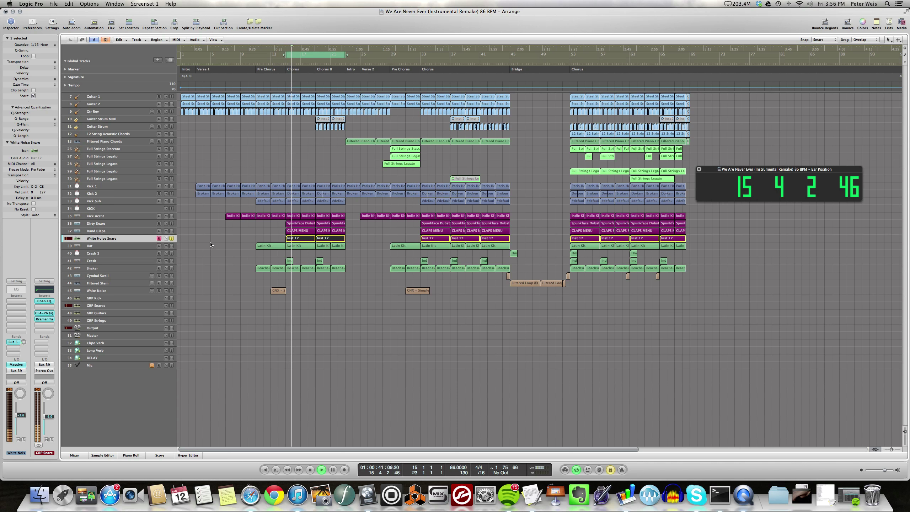
{"action": "key", "text": "space"}
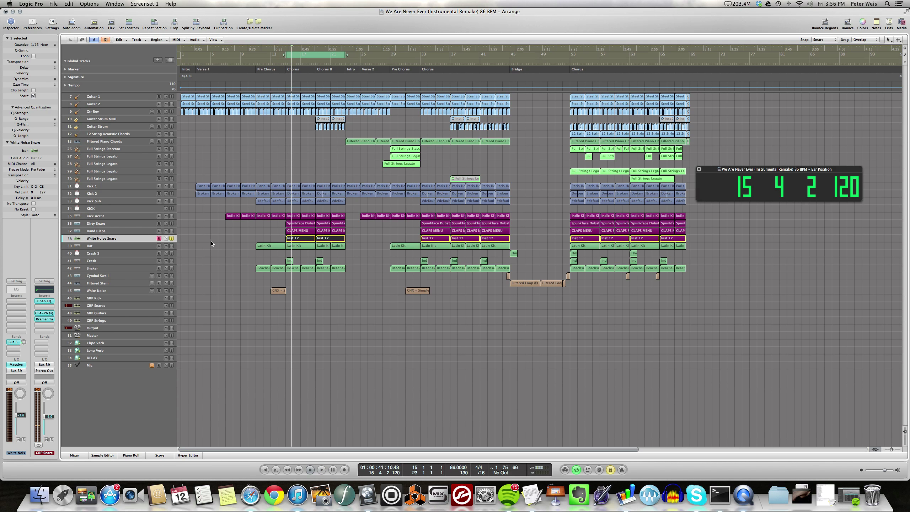
{"action": "left_click", "coordinate": [171, 231]}
{"action": "left_click", "coordinate": [172, 223]}
{"action": "key", "text": "space"}
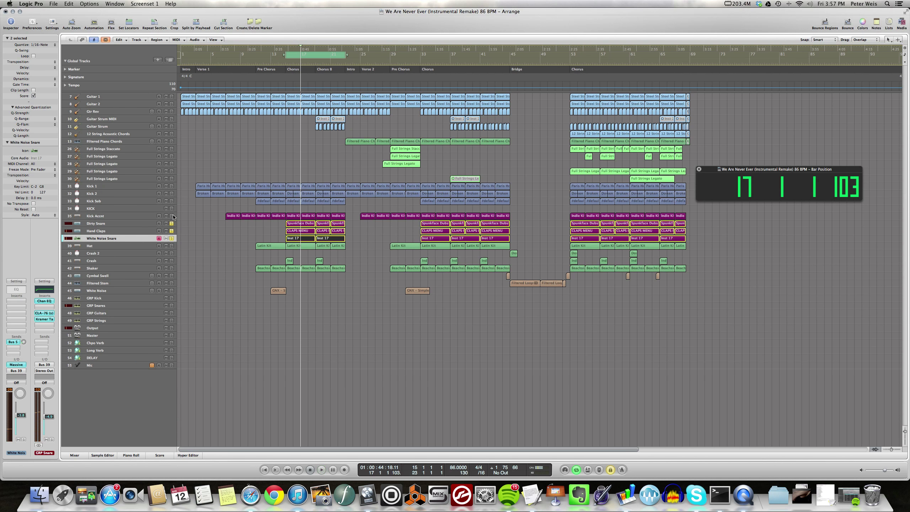
Add Kick Accnt, Kick 1, Kick 2, Kick Sub and KICK to the solos and restart the loop.
{"action": "left_click", "coordinate": [172, 216]}
{"action": "left_click_drag", "start_coordinate": [173, 185], "coordinate": [173, 208]}
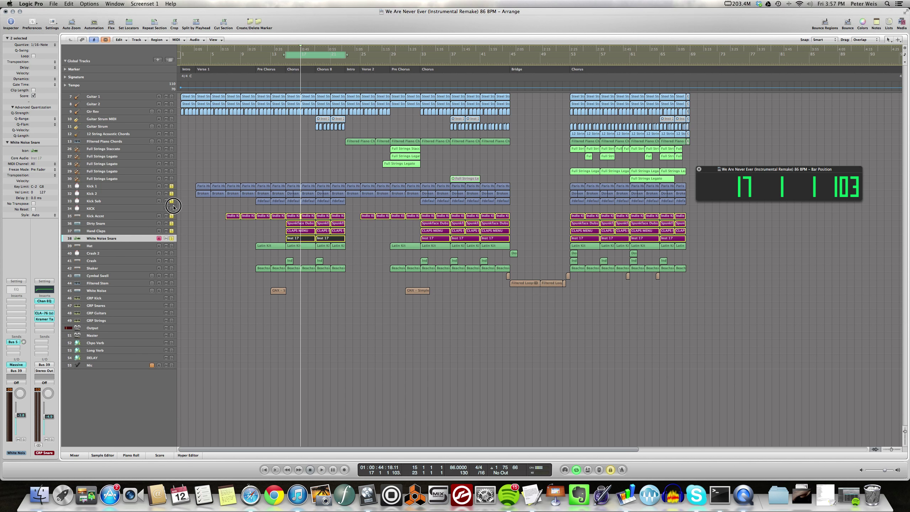
{"action": "key", "text": "space"}
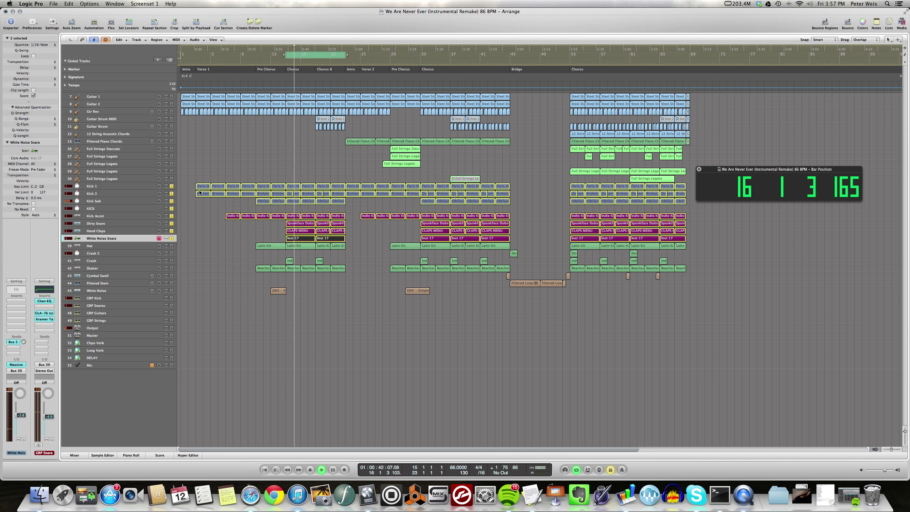
Solo Hat, Crash 2, Crash and Shaker, then stop playback and clear the solos from Kick 1 to Shaker.
{"action": "left_click", "coordinate": [171, 245]}
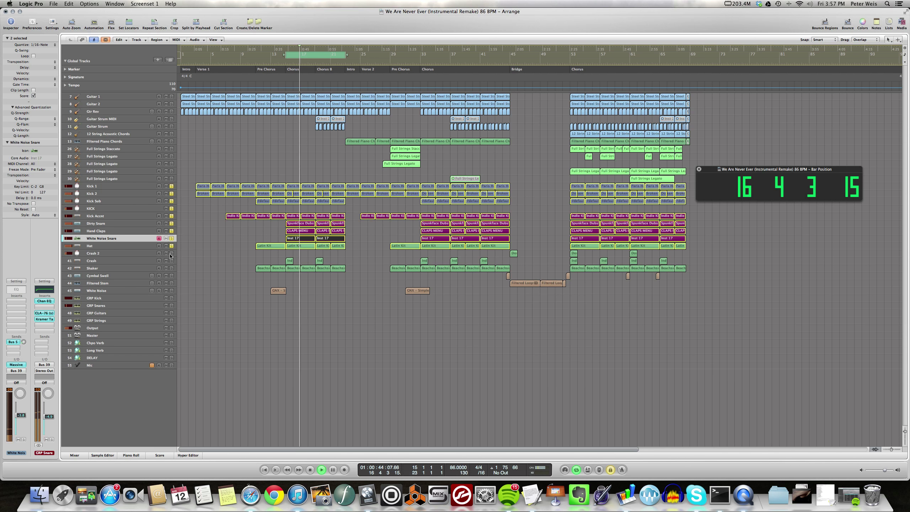
{"action": "left_click_drag", "start_coordinate": [171, 253], "coordinate": [172, 261]}
{"action": "left_click", "coordinate": [172, 268]}
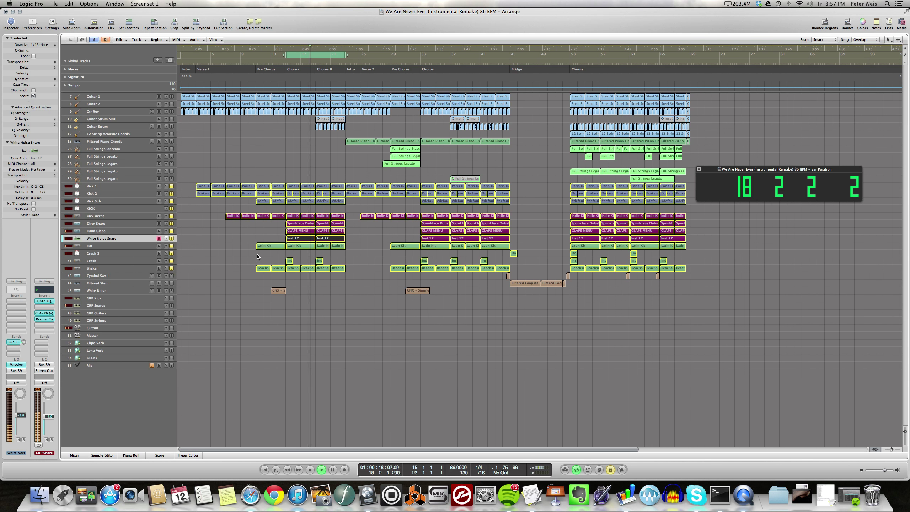
{"action": "key", "text": "space"}
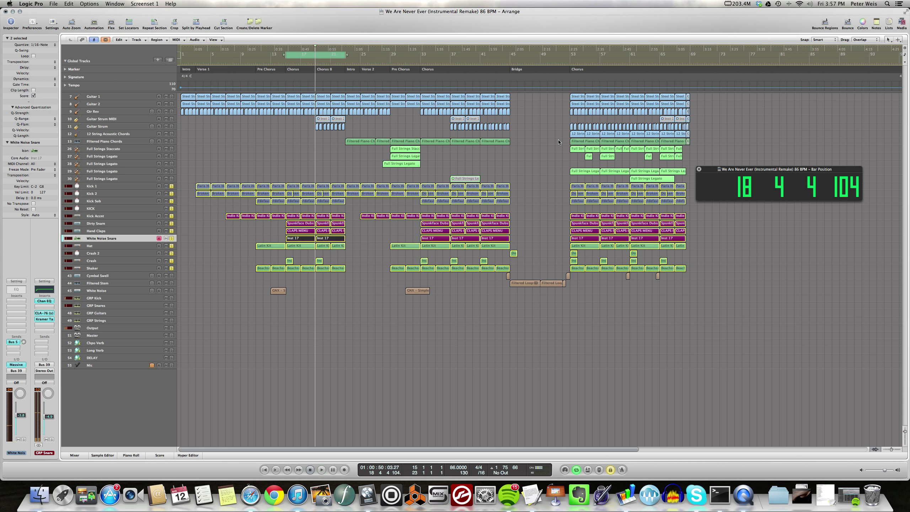
{"action": "left_click_drag", "start_coordinate": [172, 186], "coordinate": [174, 268]}
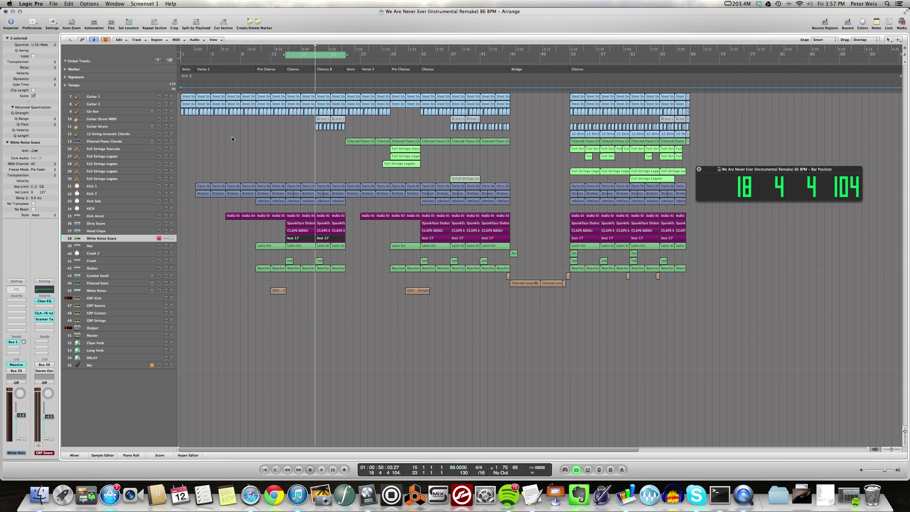
{"action": "key", "text": "x"}
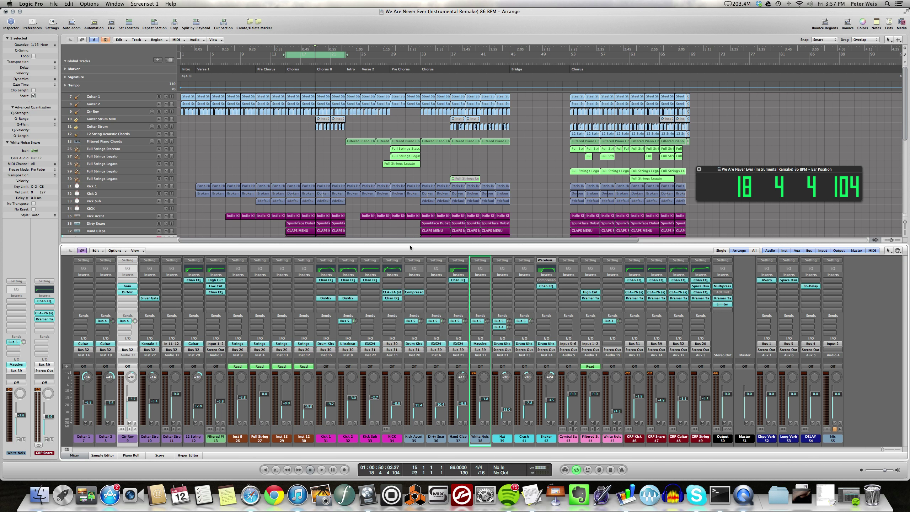
{"action": "left_click_drag", "start_coordinate": [410, 245], "coordinate": [411, 164]}
{"action": "key", "text": "x"}
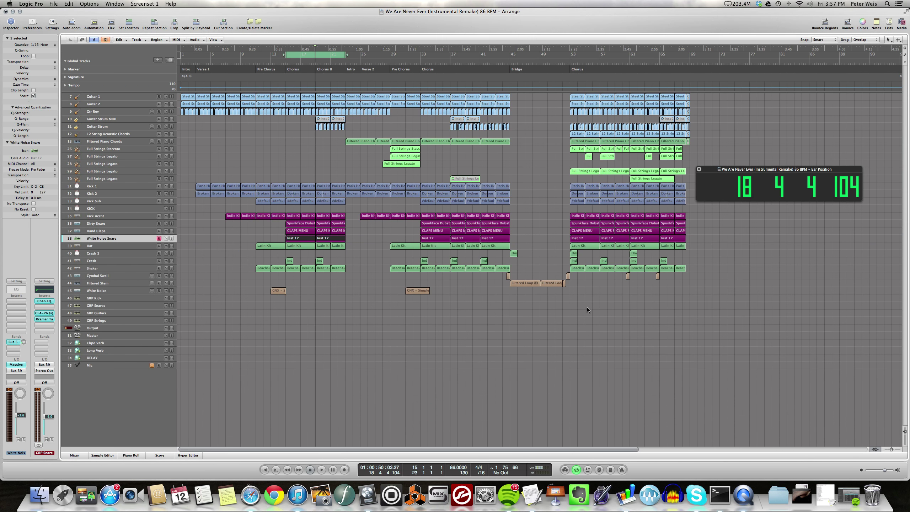